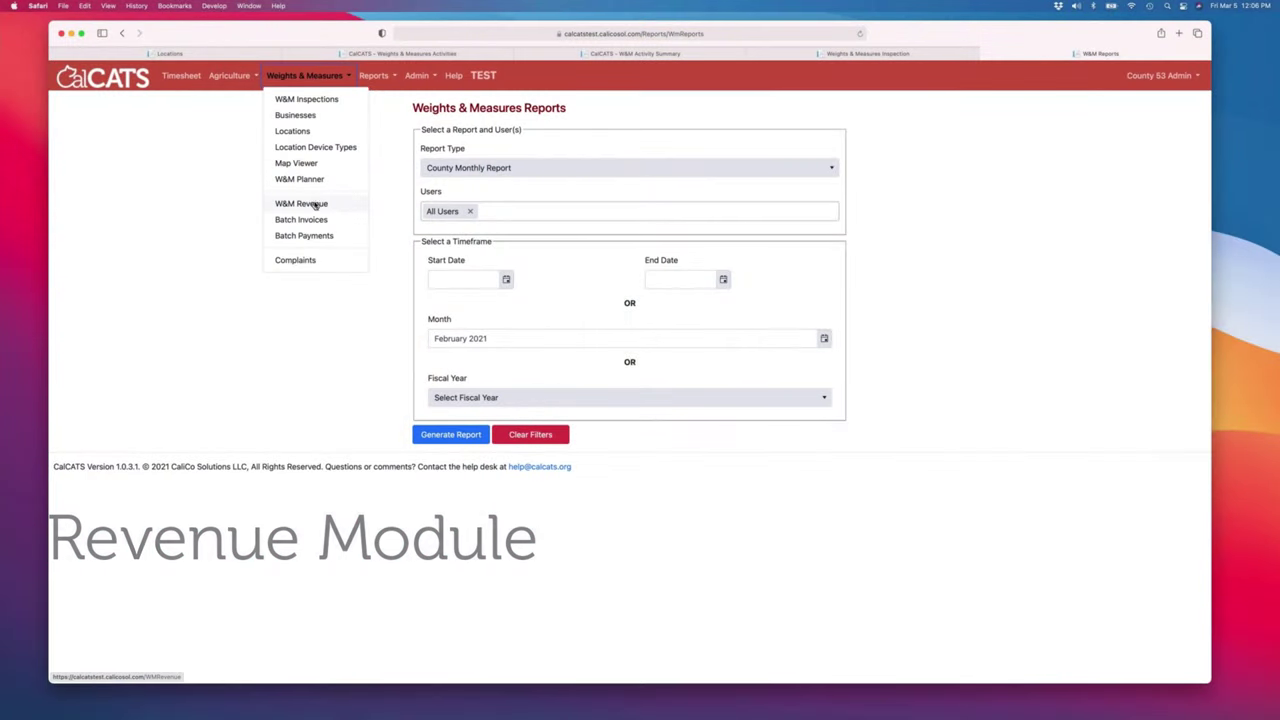
Open the W&M Revenue Dashboard from the Weights & Measures menu
left_click(314, 204)
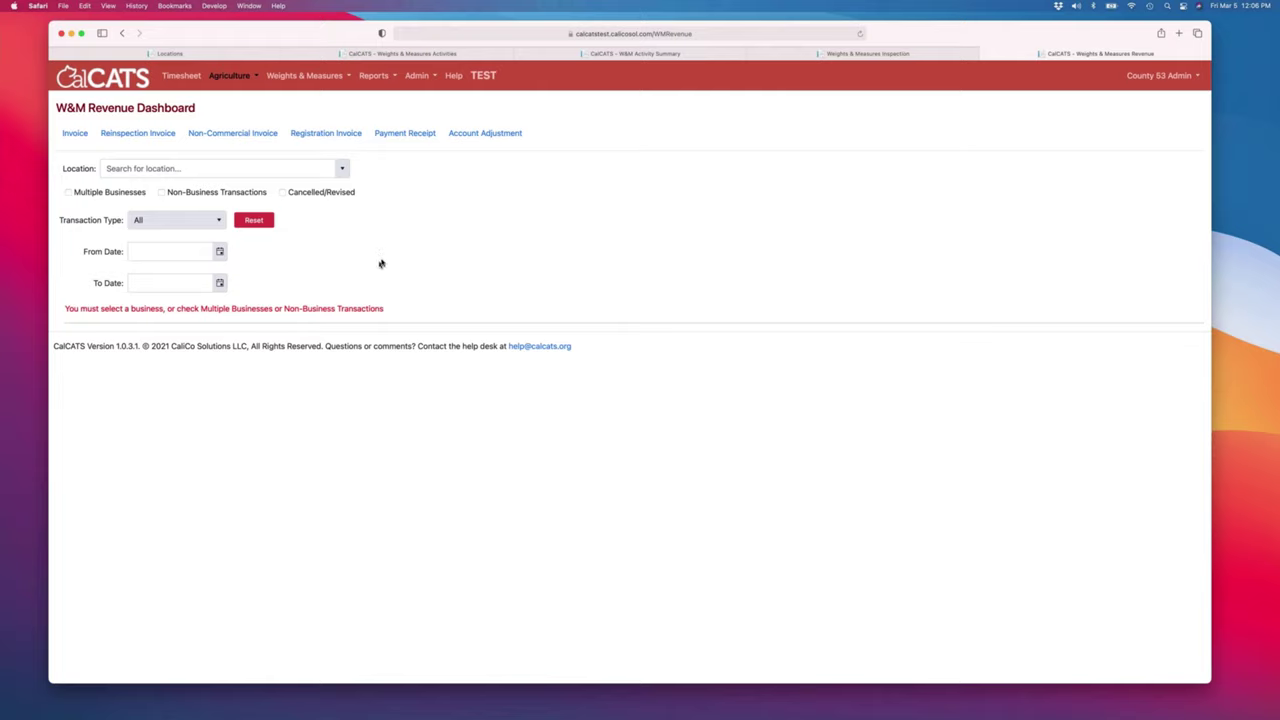
Filter the dashboard to location PARTY CITY #0014 (Hadleyshire, CA) by searching 'party'
left_click(191, 169)
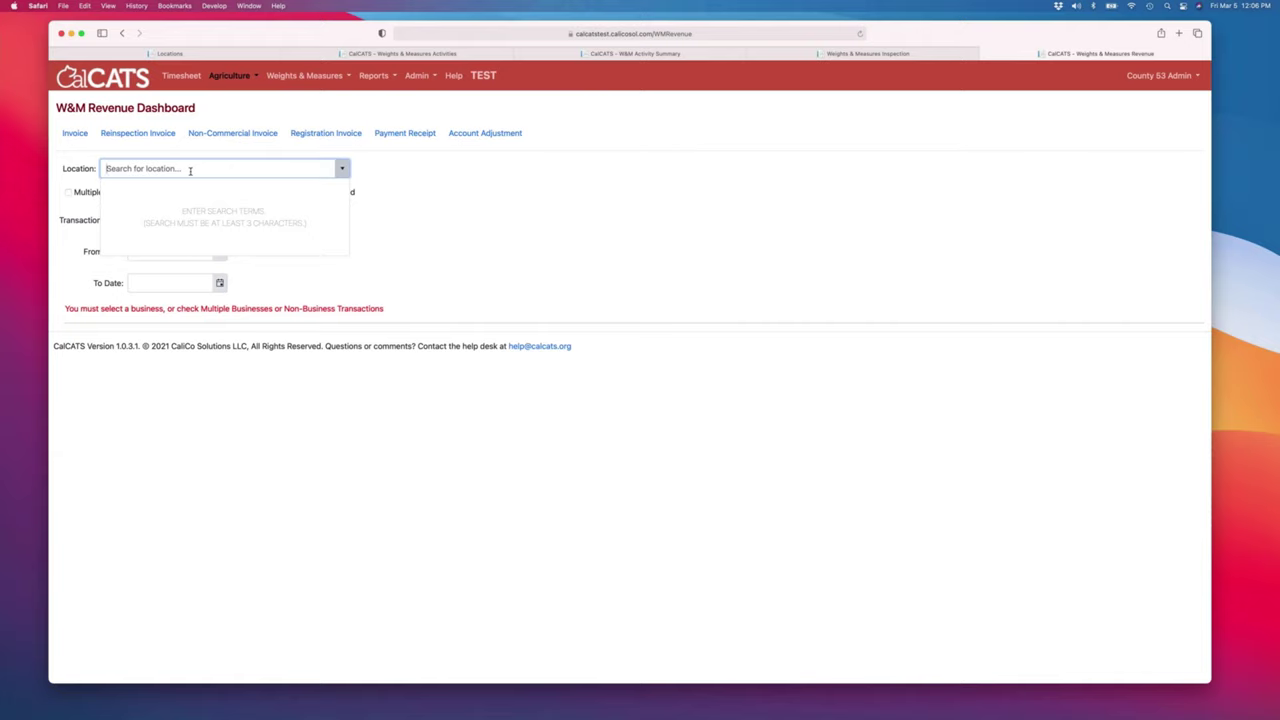
type("arco")
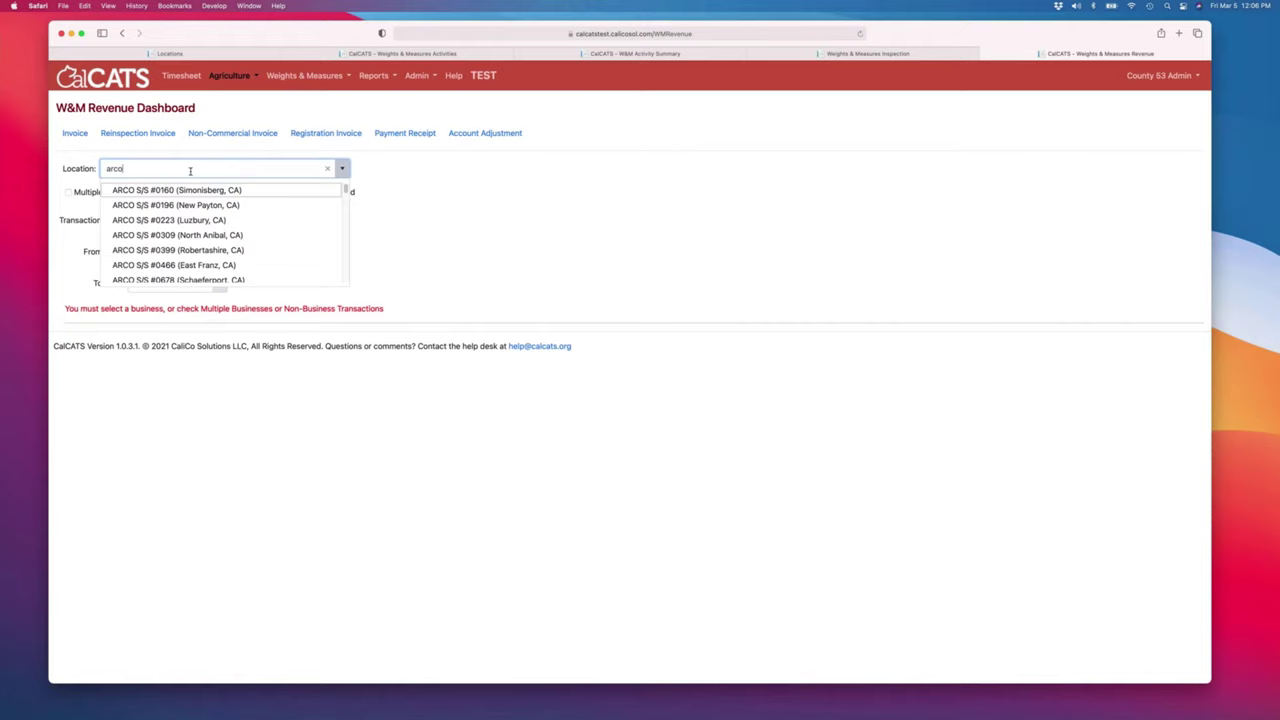
key("BackSpace")
key("BackSpace")
key("BackSpace")
key("BackSpace")
type("pa")
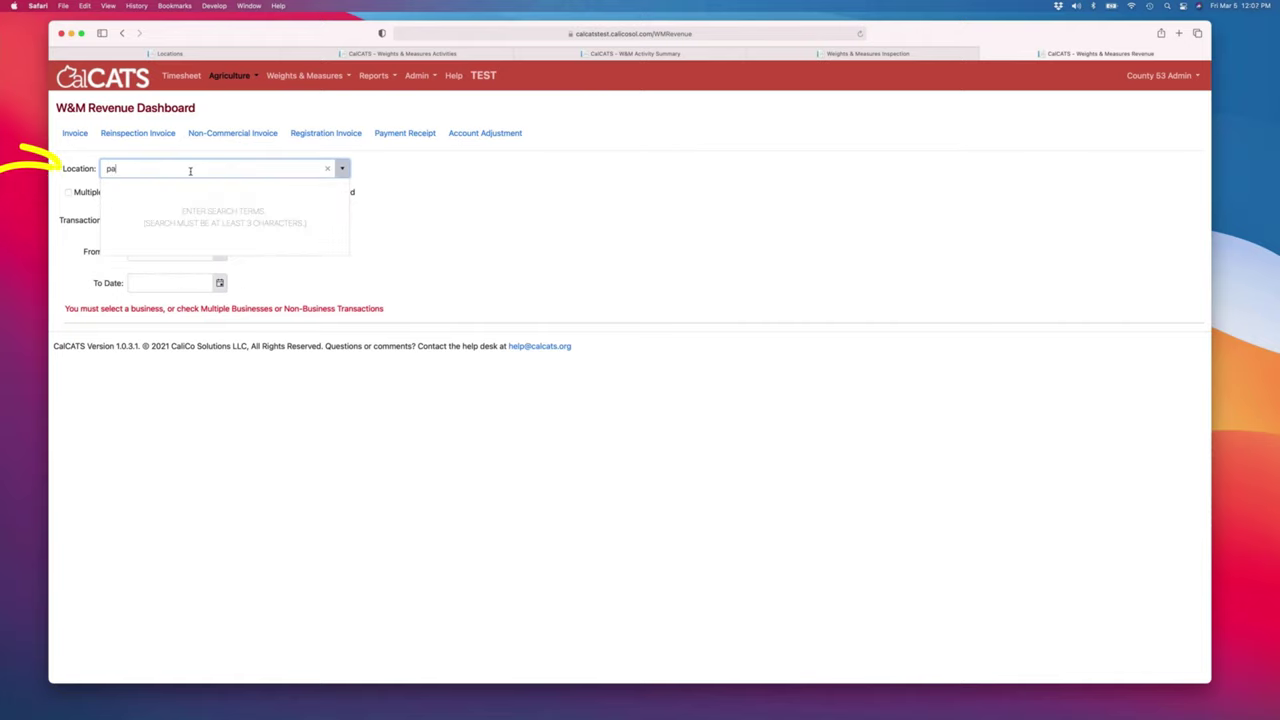
type("rty")
key("Down")
key("Down")
key("Down")
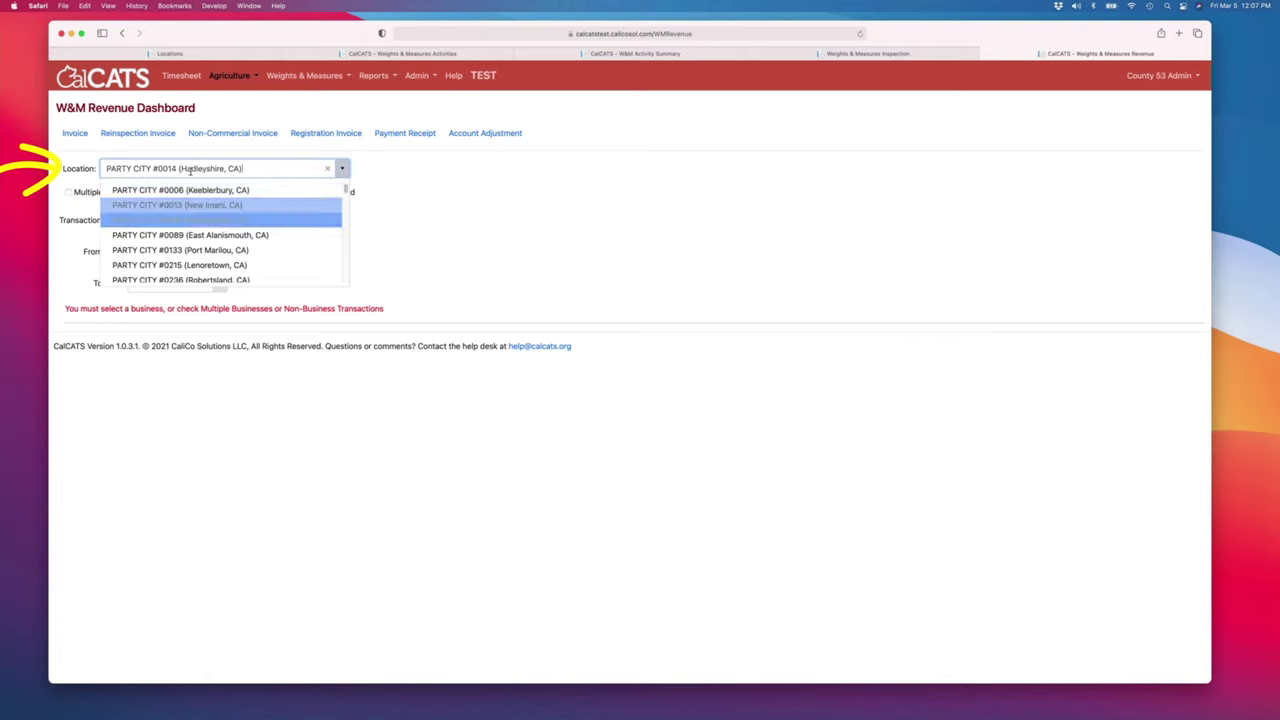
key("Return")
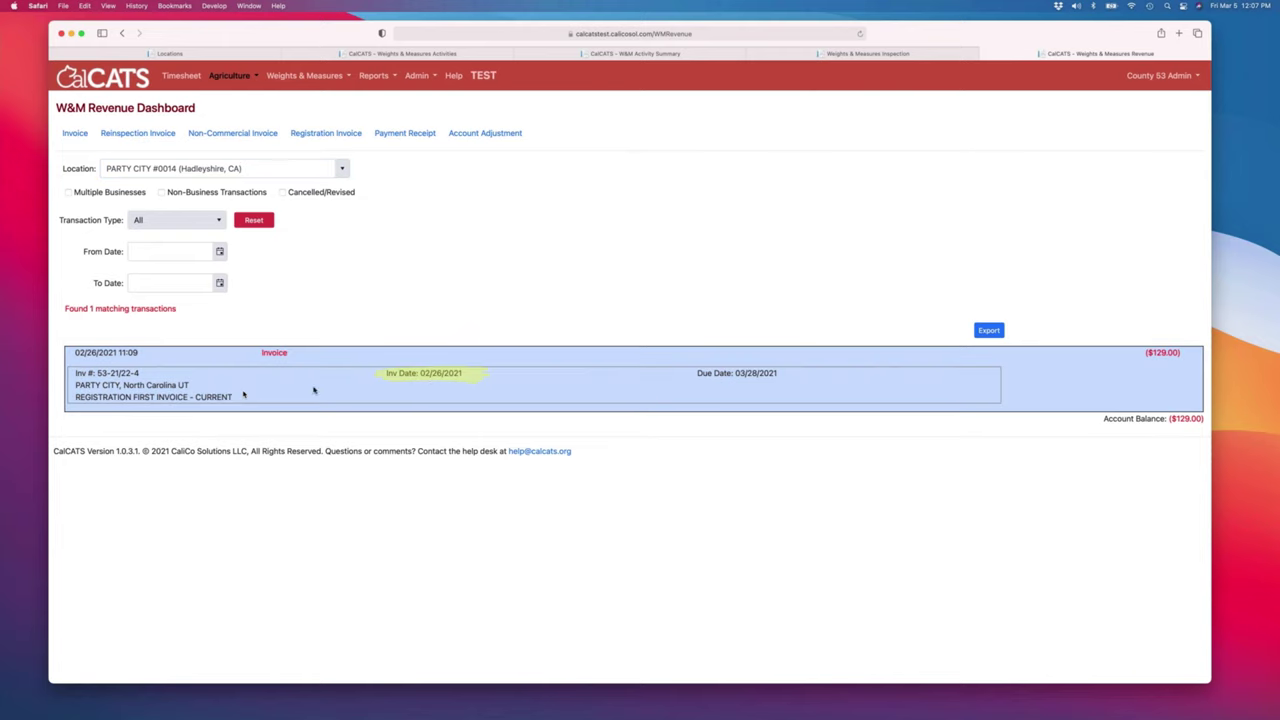
Open invoice 53-21/22-4 and scroll to its Price Verification 1-3 line: count 23, $129.00
left_click(425, 390)
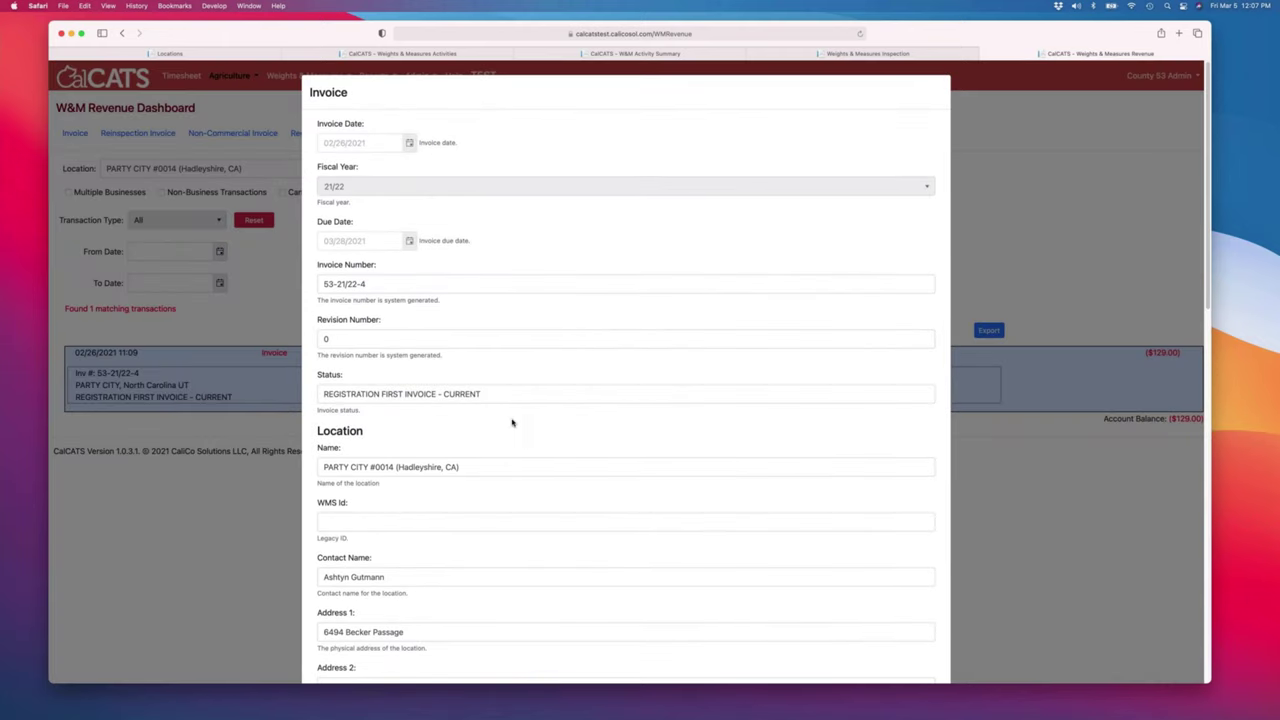
scroll(516, 422, "down", 2)
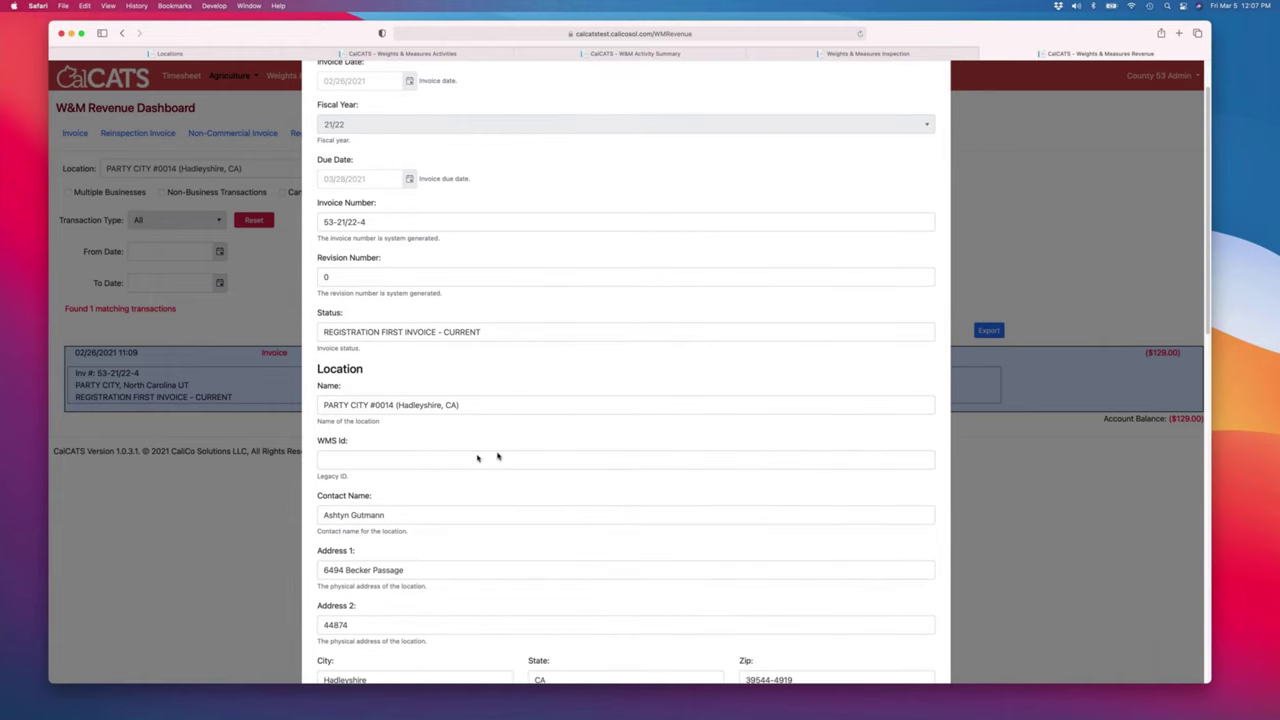
scroll(497, 455, "down", 9)
scroll(498, 456, "down", 9)
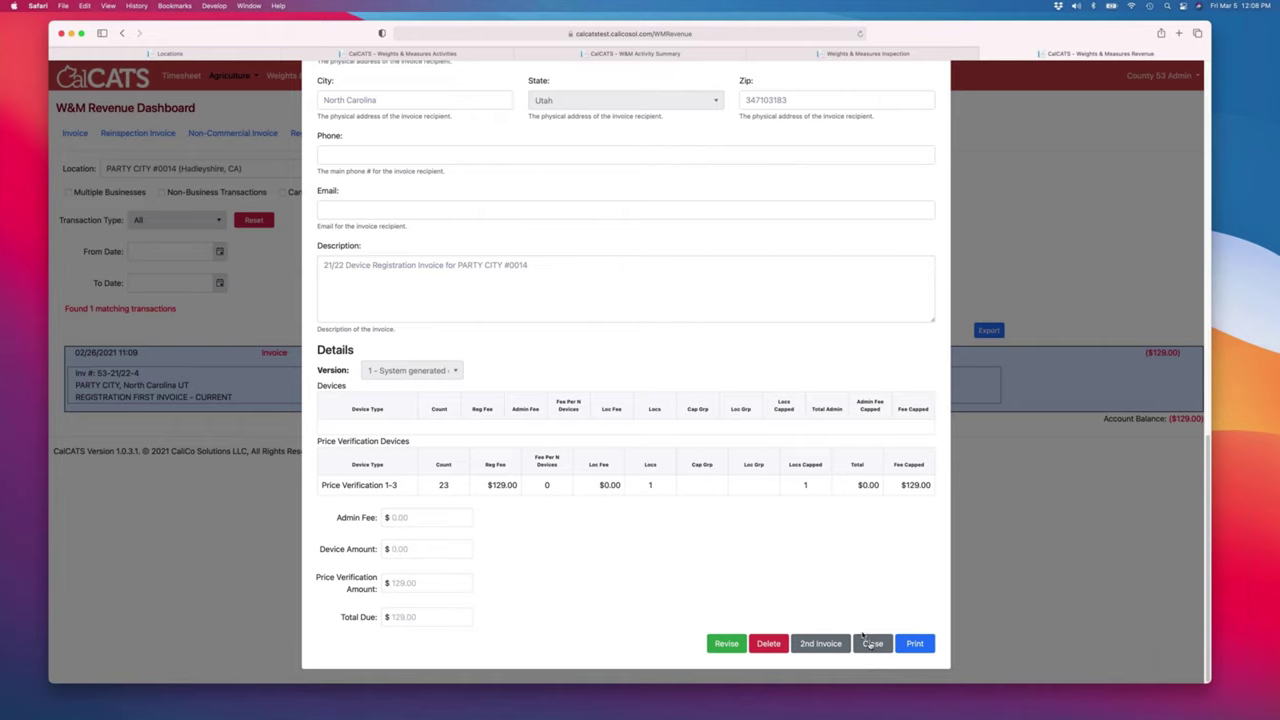
Close invoice 53-21/22-4 and start a new invoice for PARTY CITY #0014
left_click(871, 645)
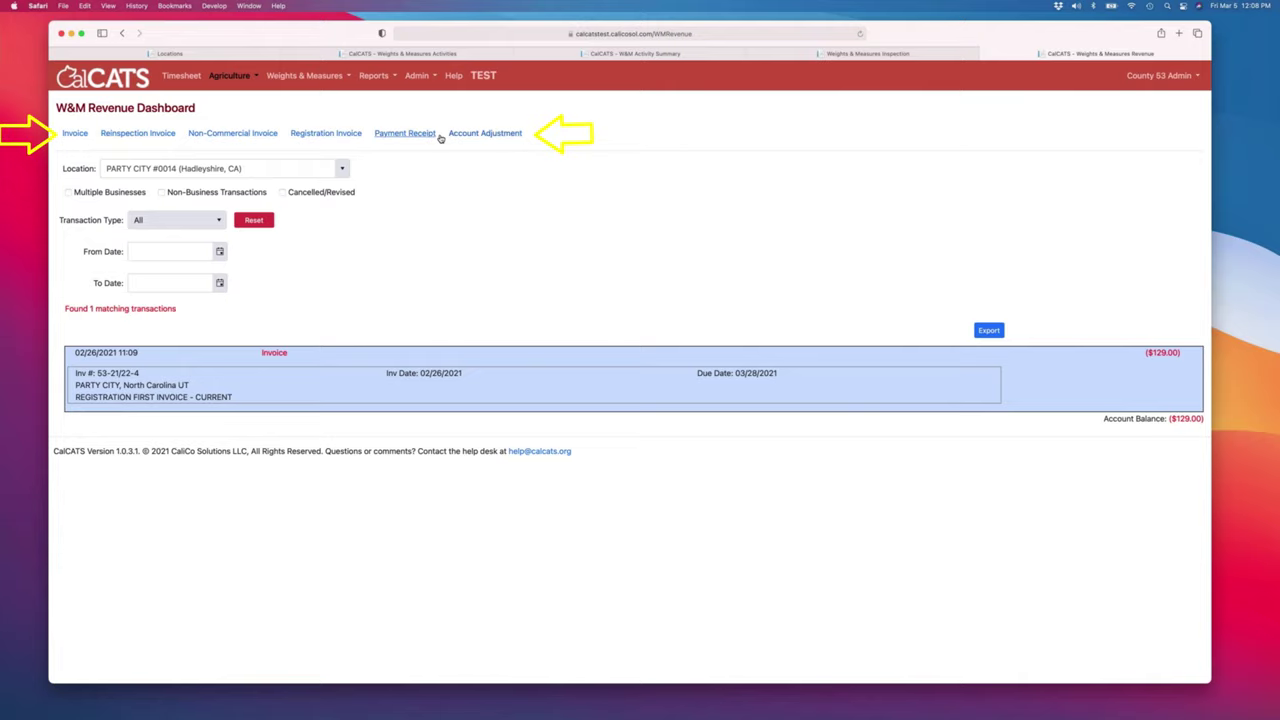
left_click(75, 133)
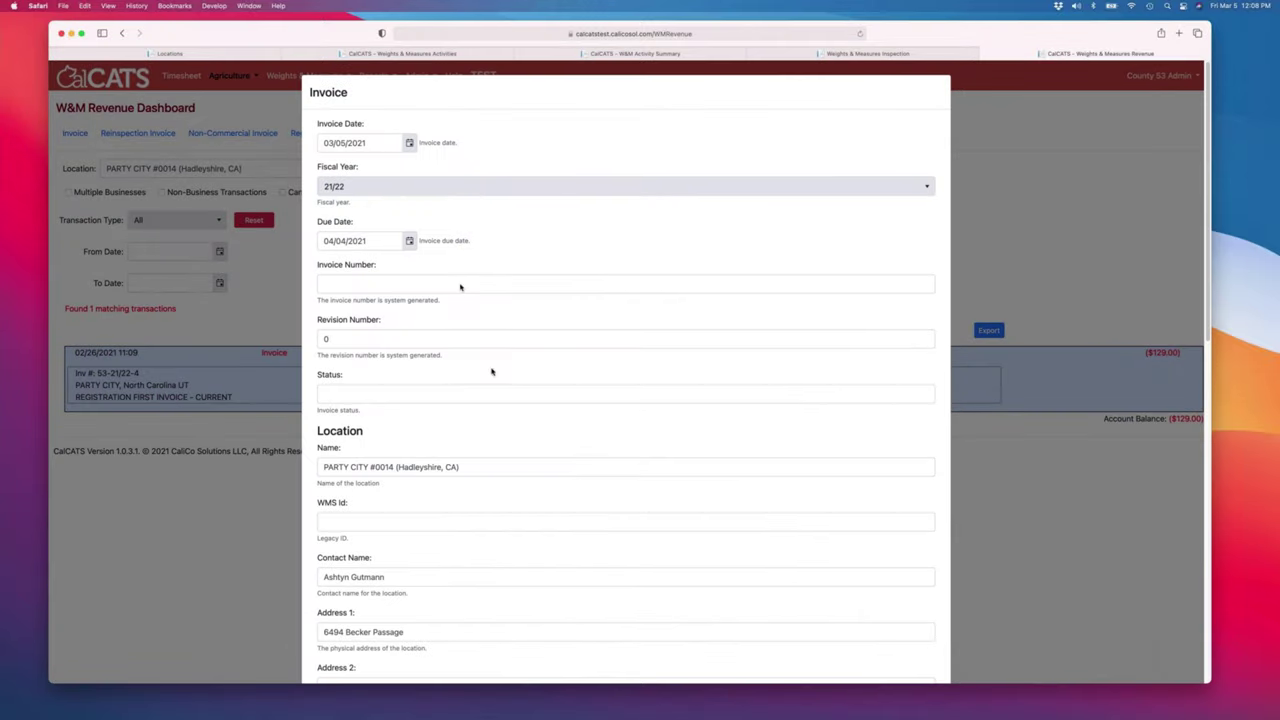
scroll(502, 435, "down", 10)
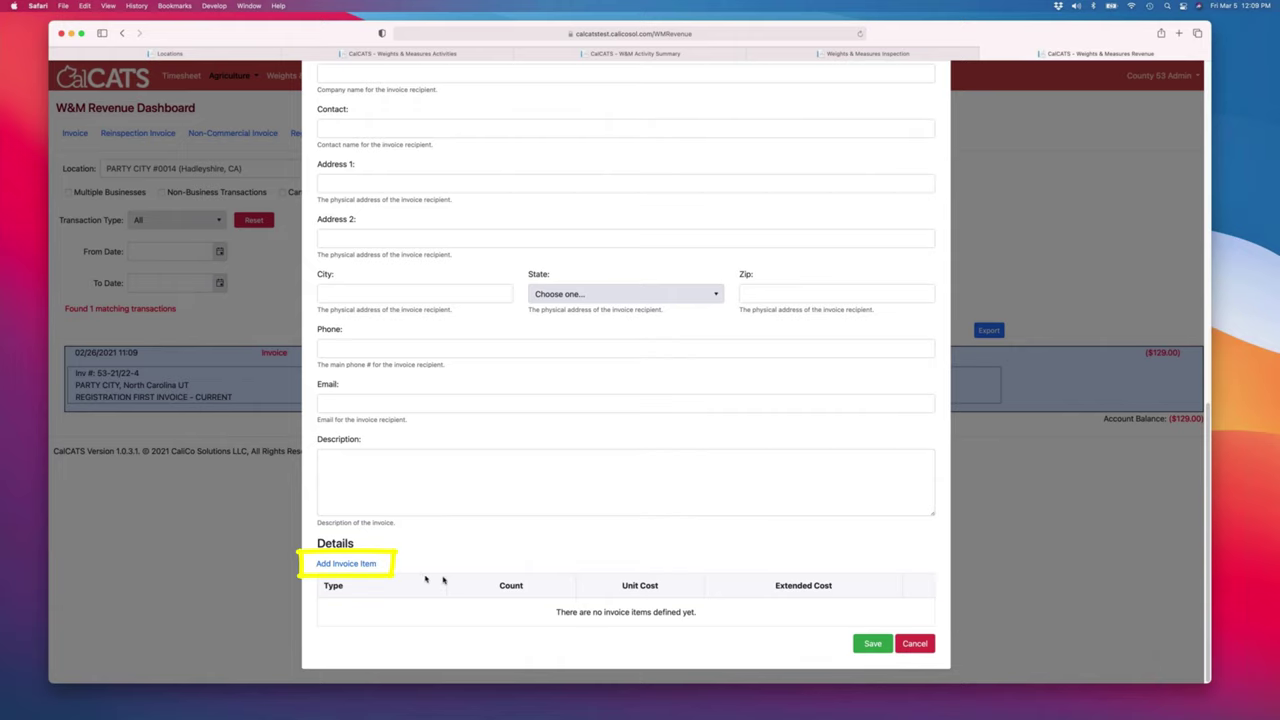
Add a Taxi Missed Appointment item with count 1 and unit cost 20, and save it
left_click(371, 564)
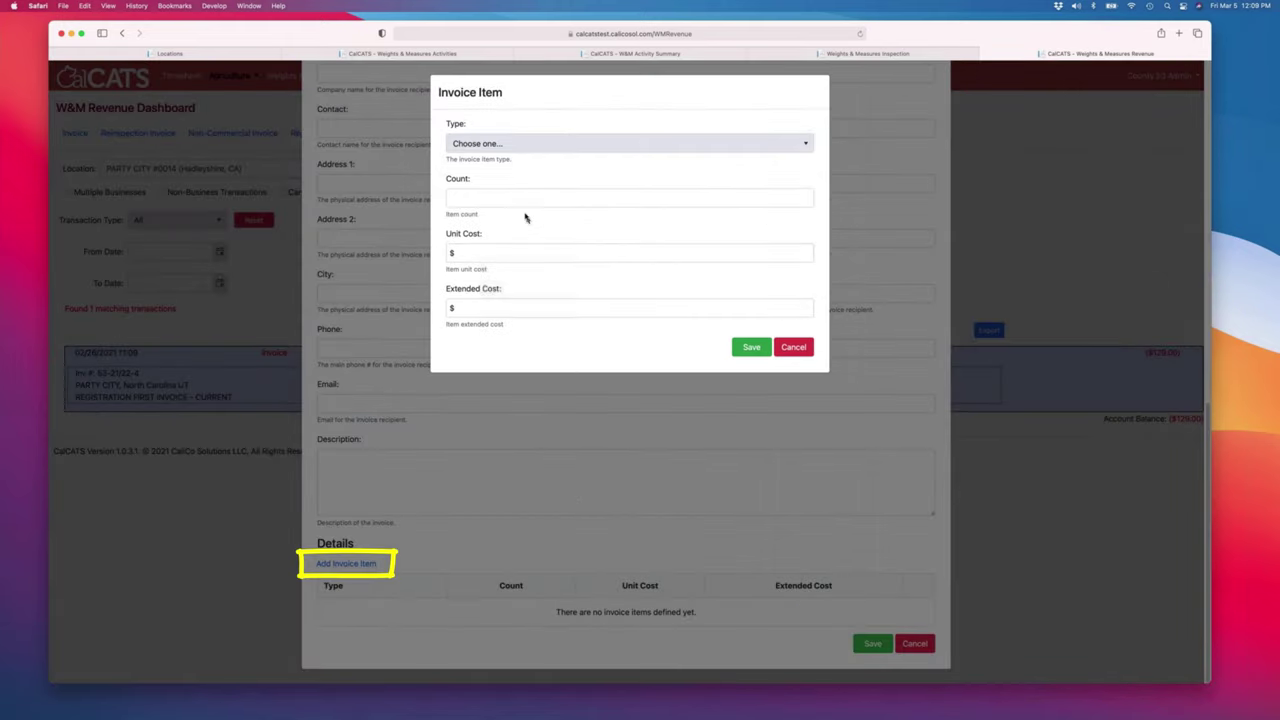
left_click(516, 145)
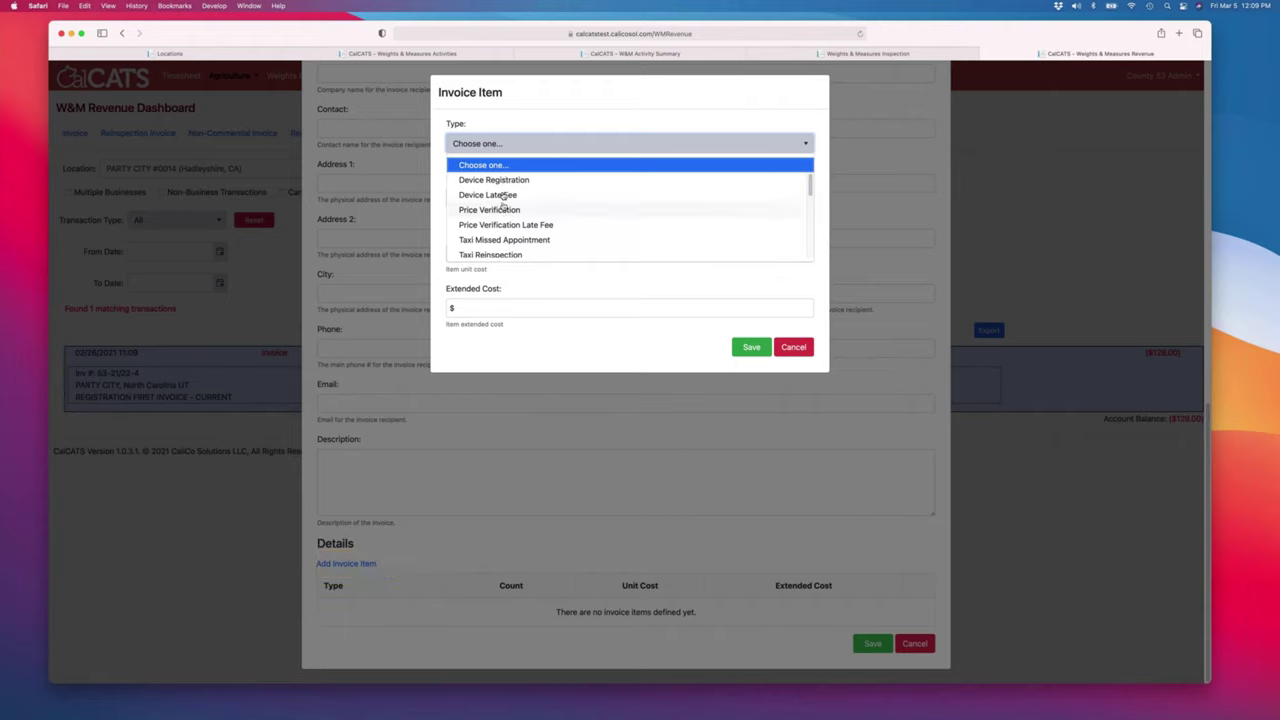
left_click(502, 244)
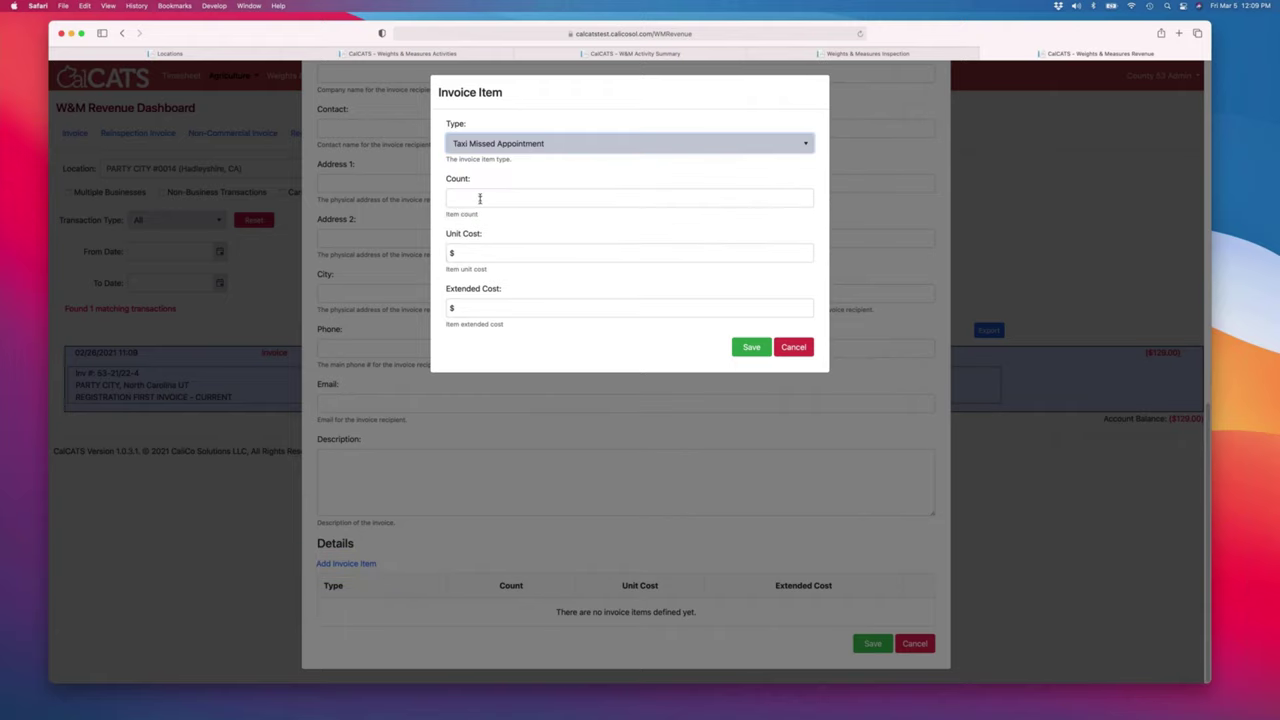
left_click(480, 199)
type("1")
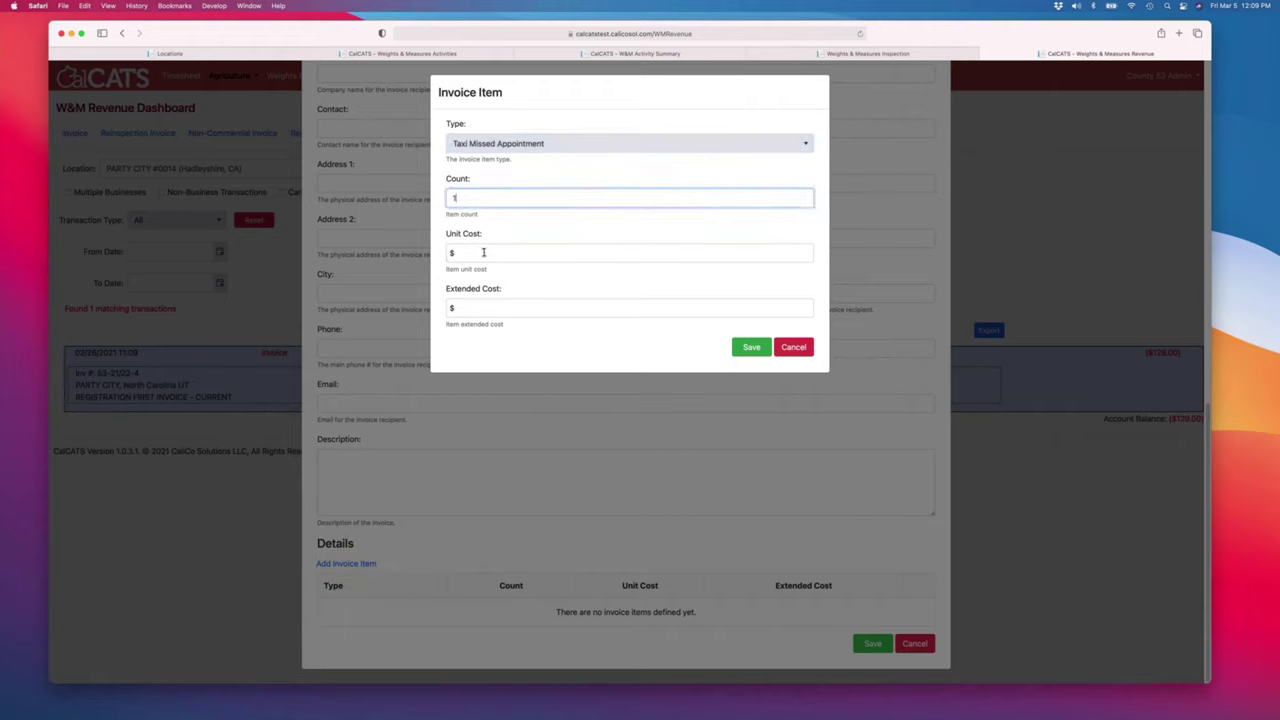
left_click(492, 253)
type("20")
key("Tab")
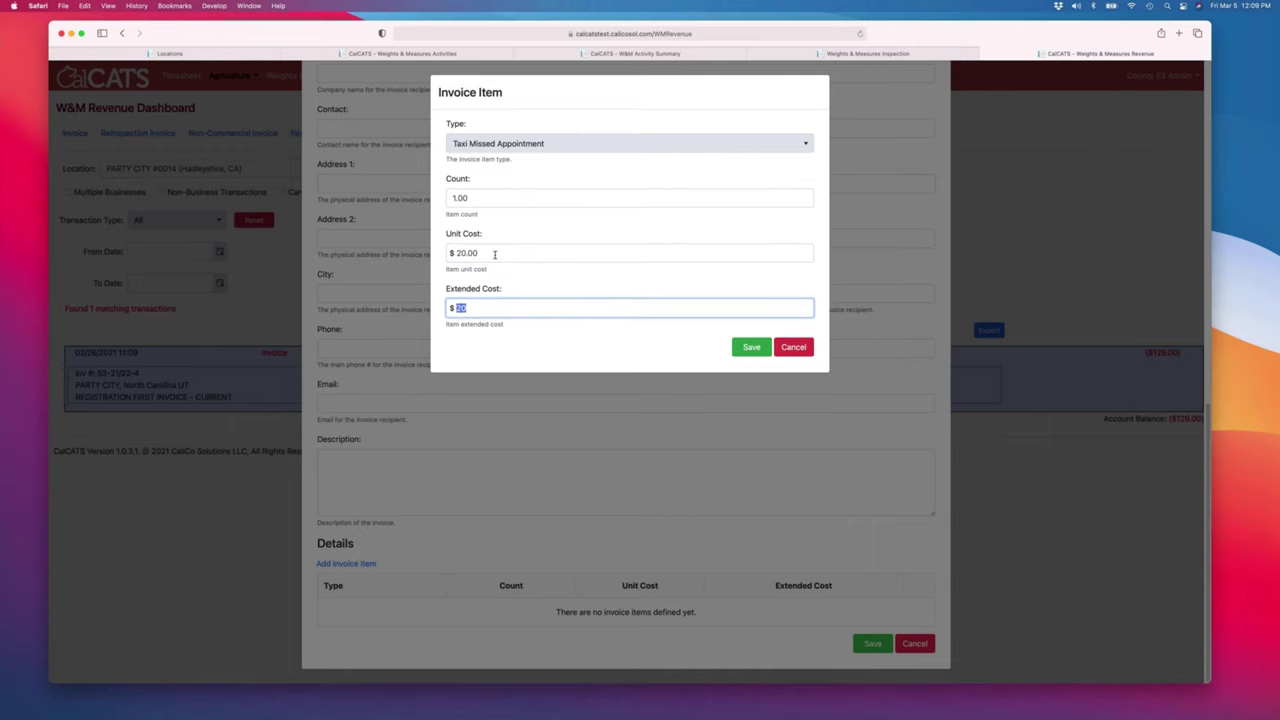
left_click(751, 347)
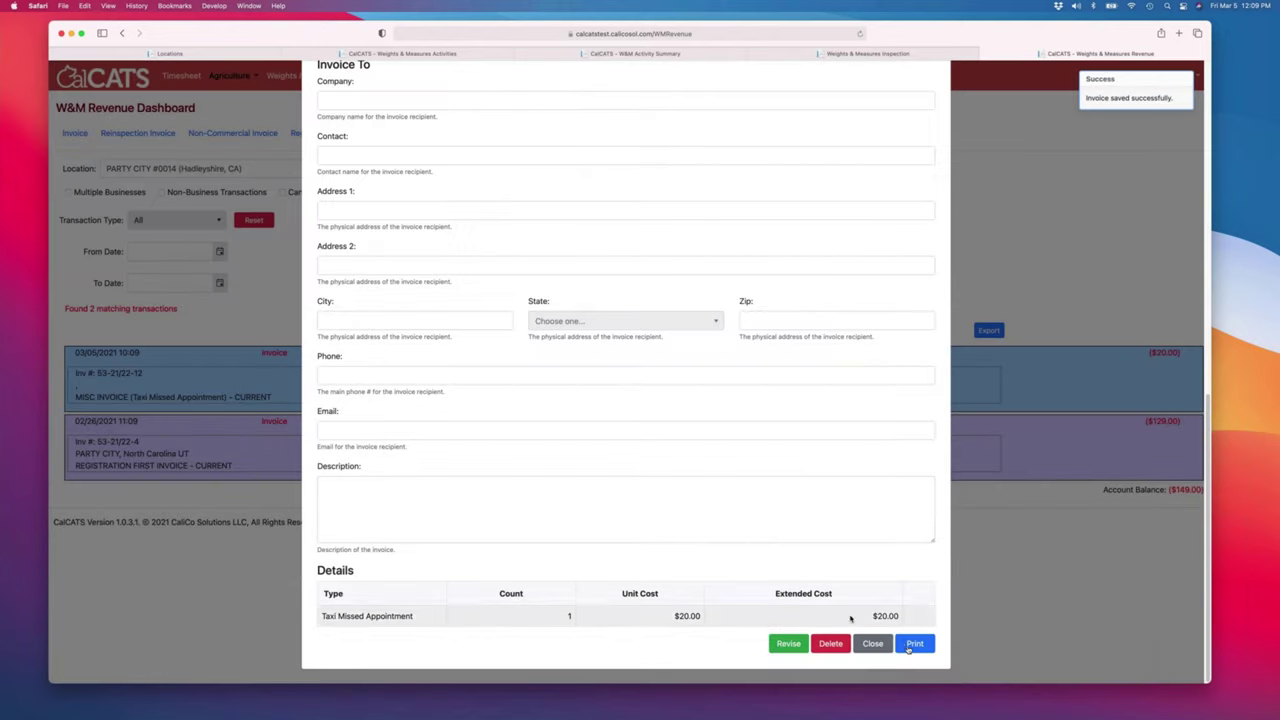
Close the saved $20.00 invoice, returning to the dashboard showing a ($149.00) balance
left_click(873, 644)
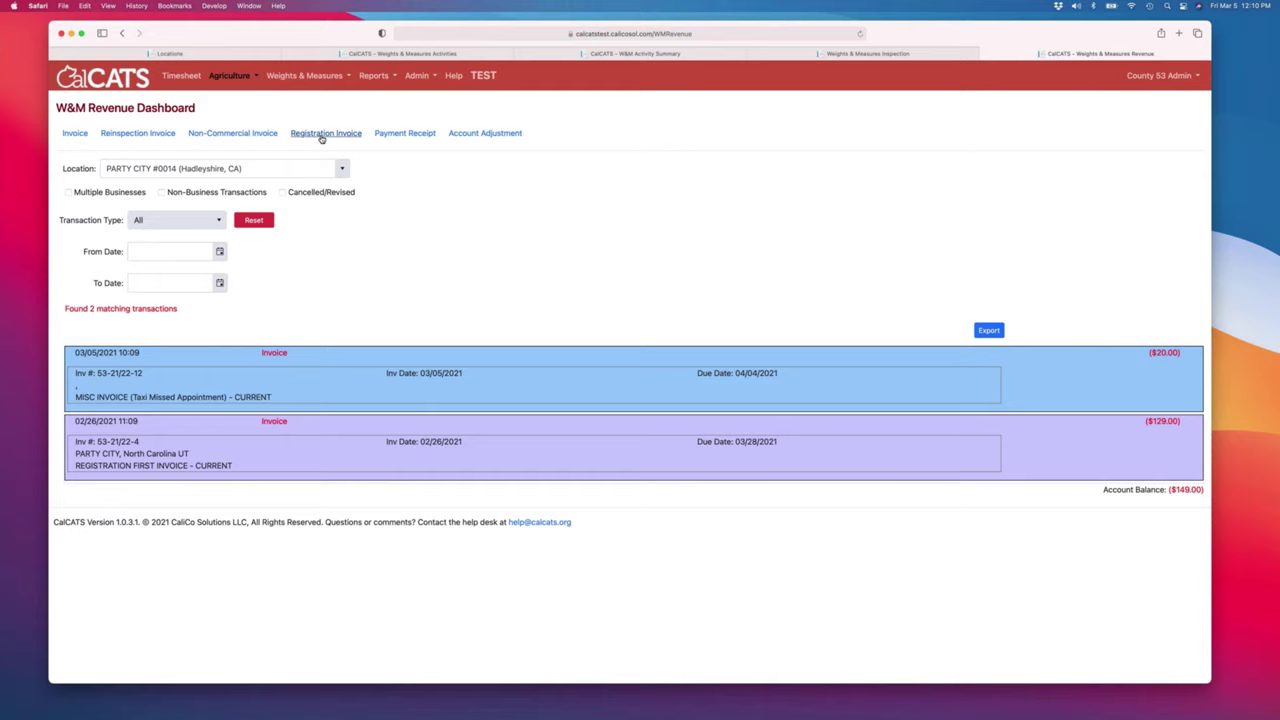
Start a payment receipt and select invoice 53-21/22-12
left_click(400, 134)
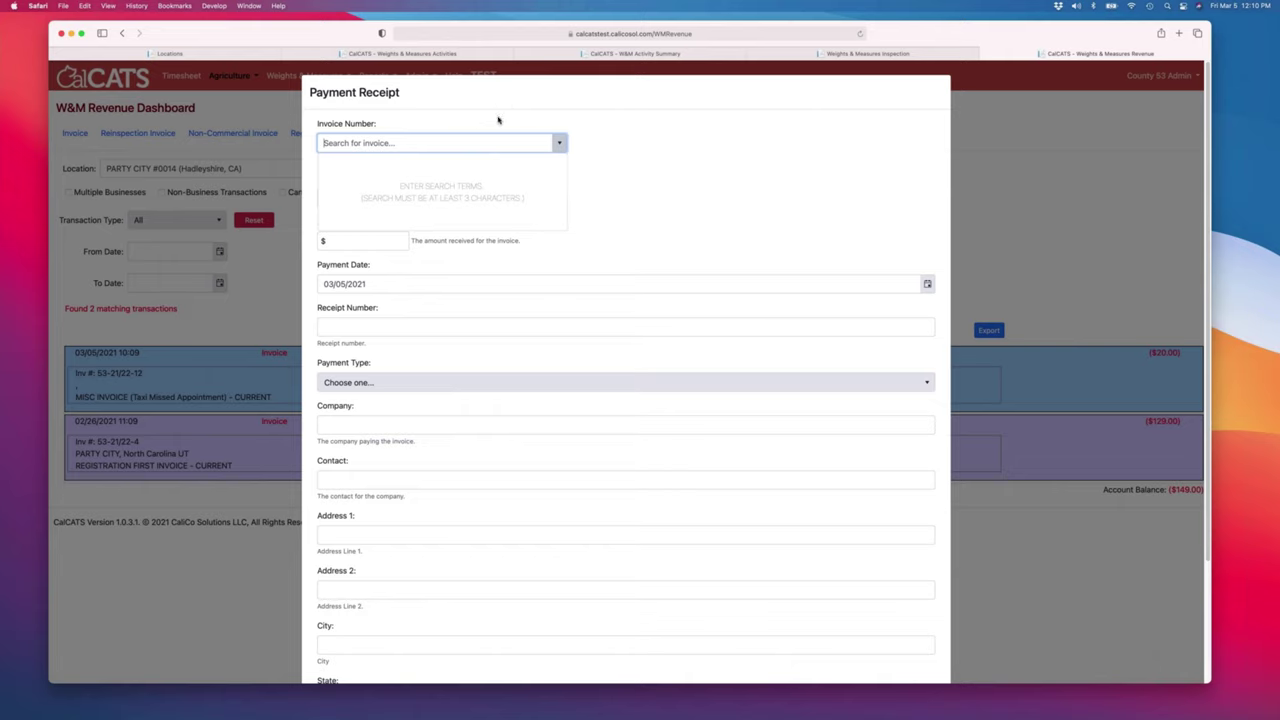
type("53-")
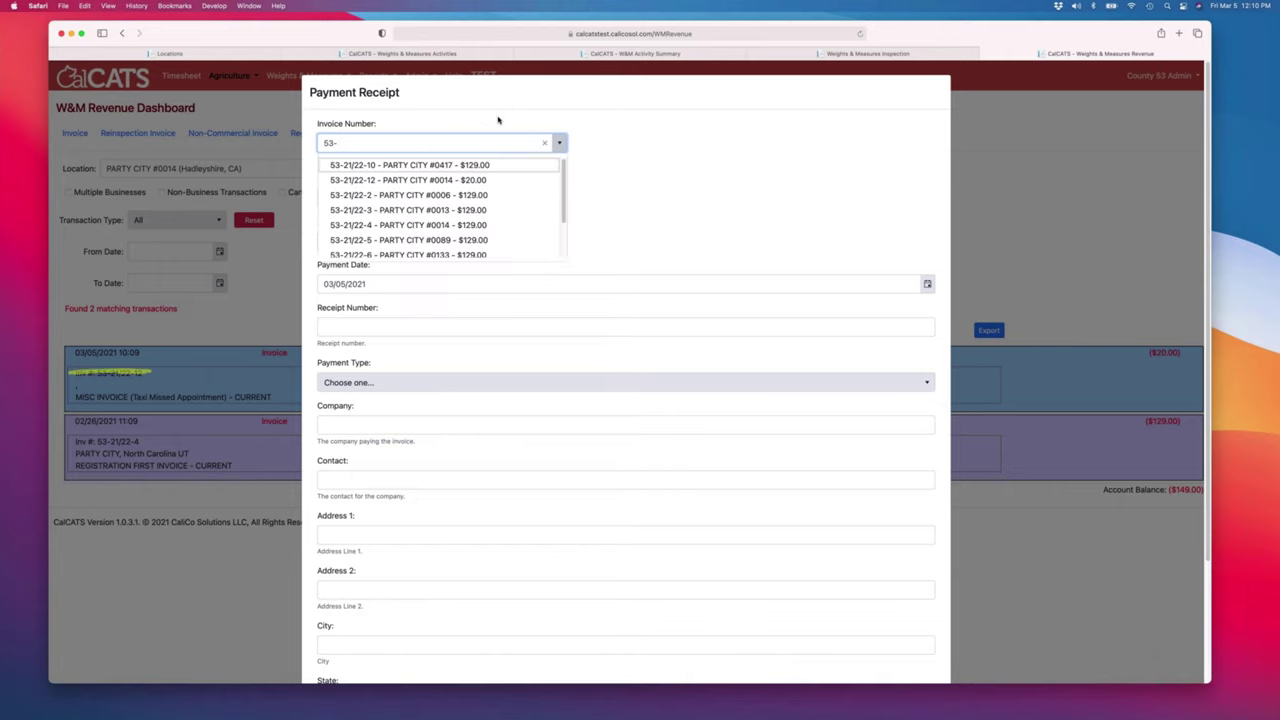
type("21/22-")
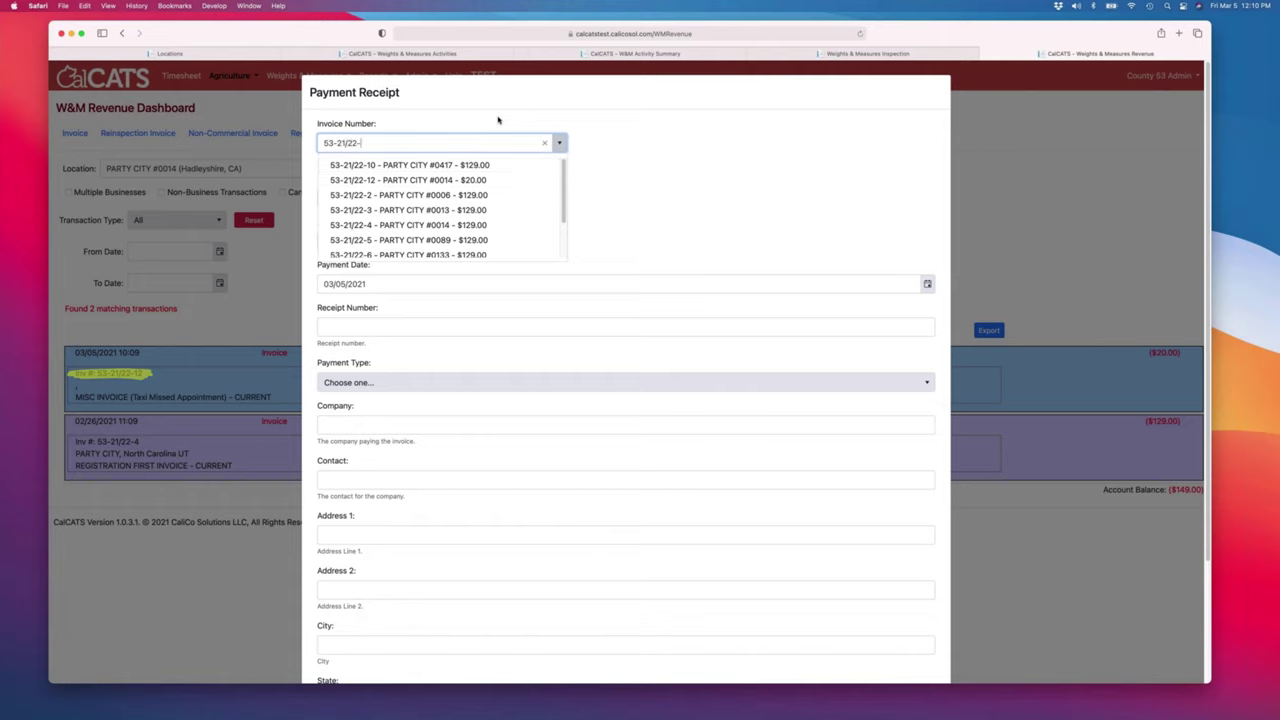
type("12")
left_click(452, 168)
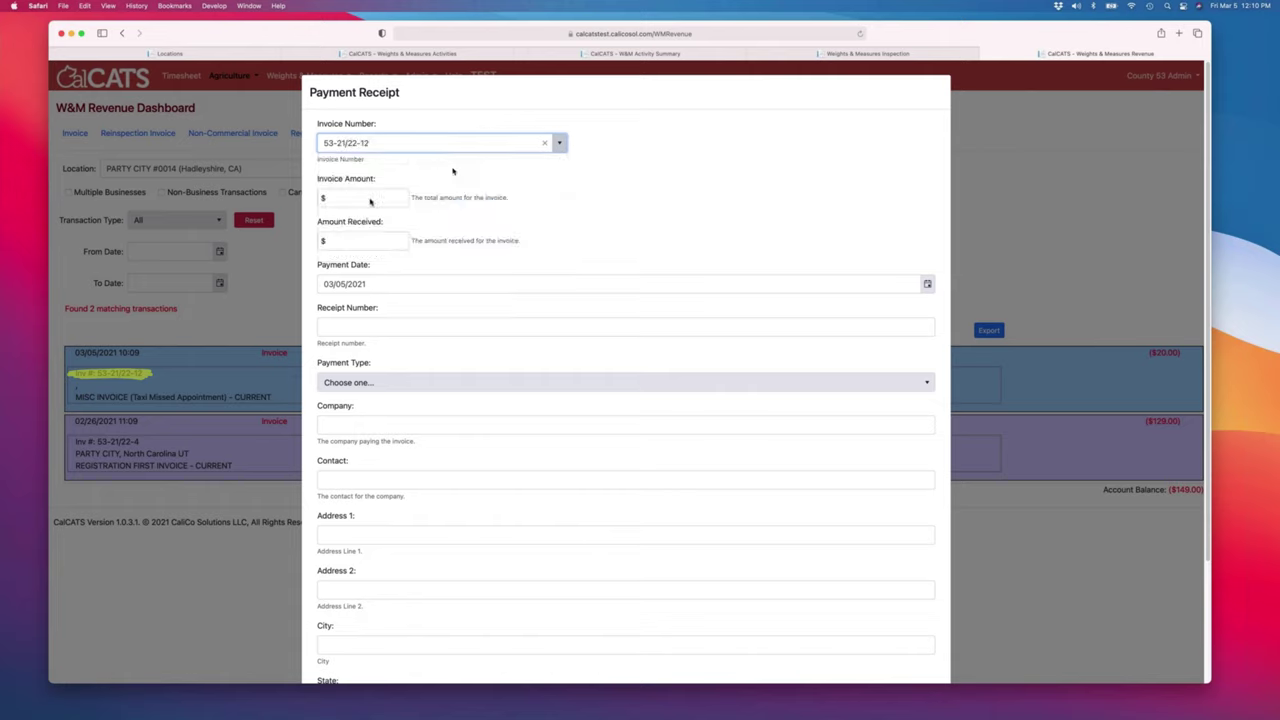
Enter 20 as the amount received, choose Cash as payment type, and save the receipt
left_click(350, 241)
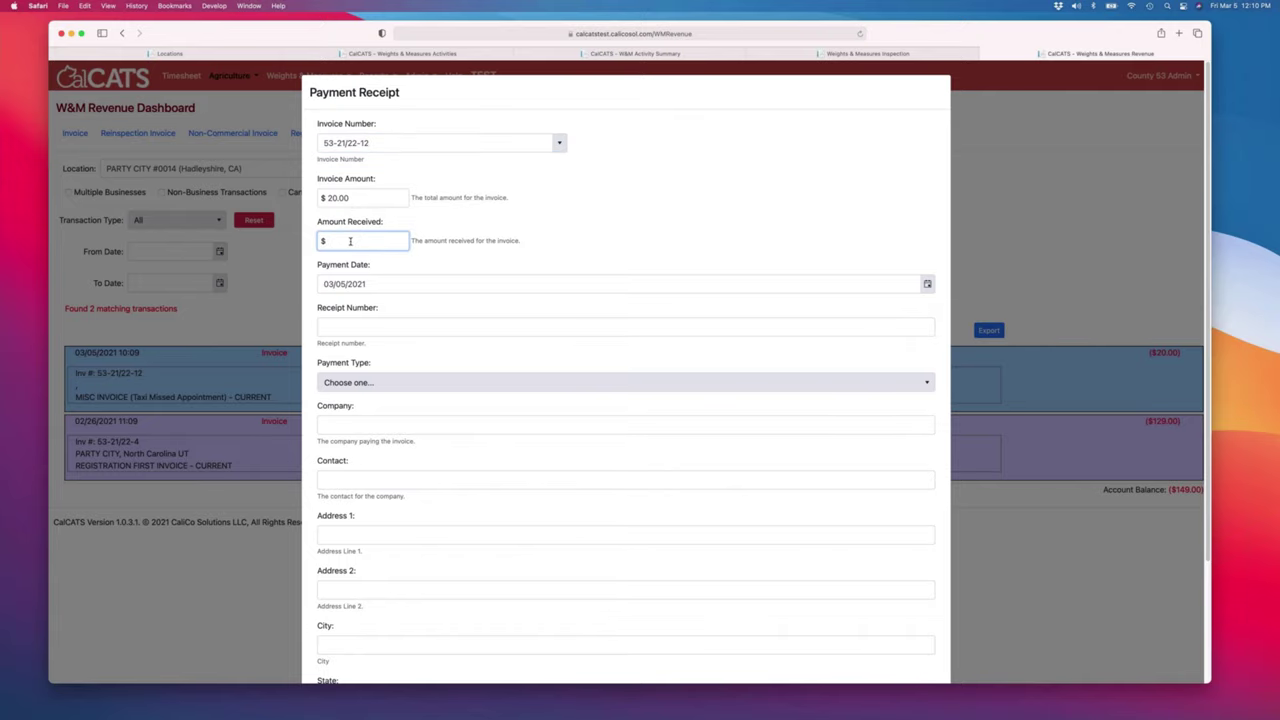
type("20")
scroll(405, 320, "down", 1)
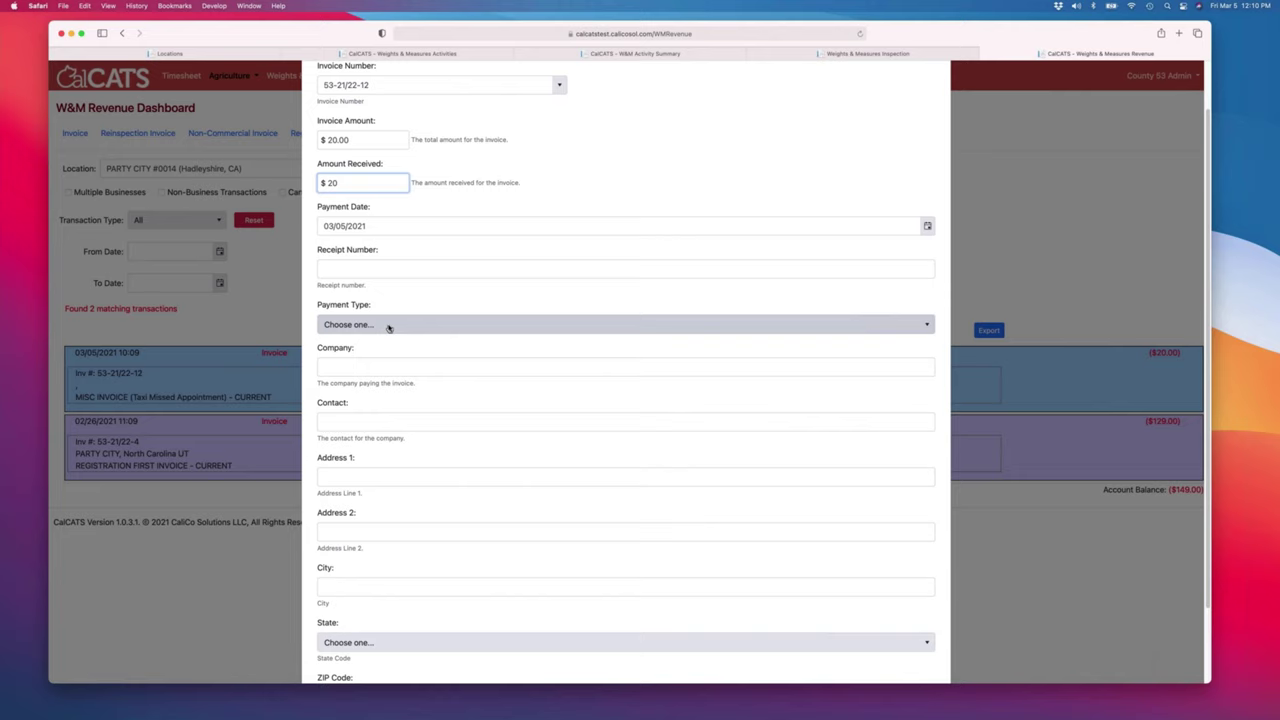
left_click(389, 325)
left_click(384, 361)
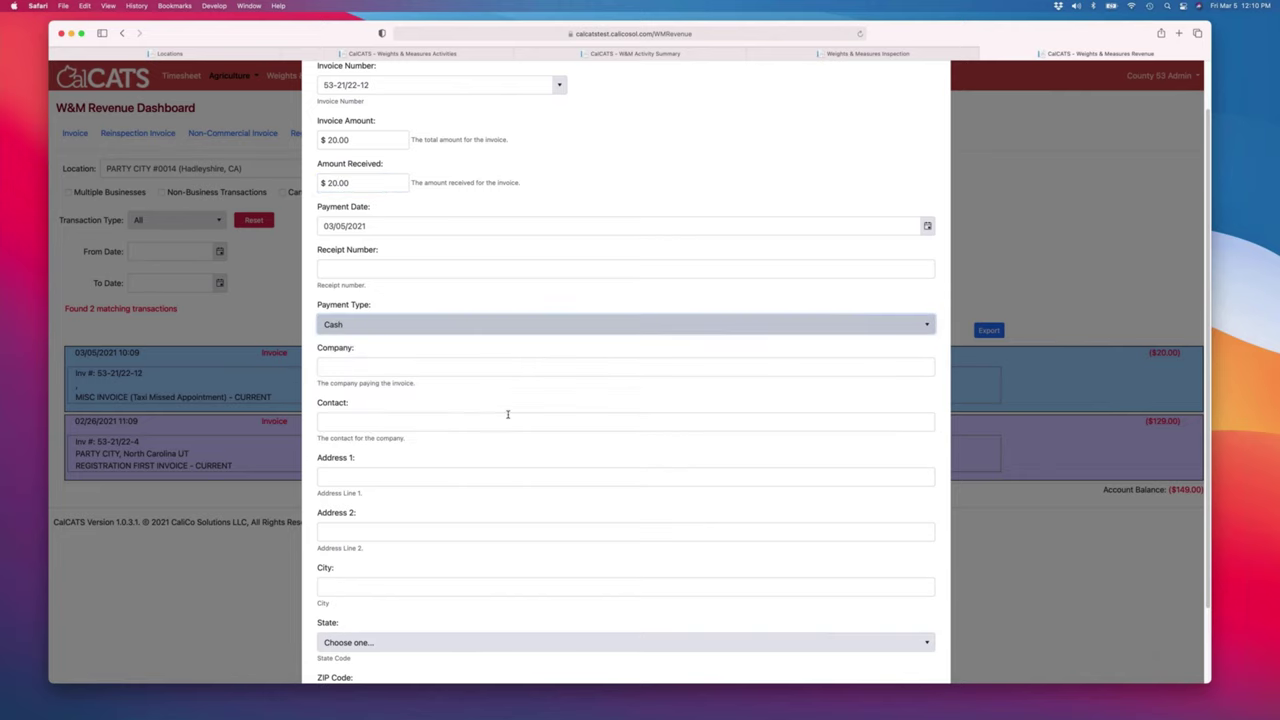
scroll(507, 414, "down", 2)
left_click(867, 641)
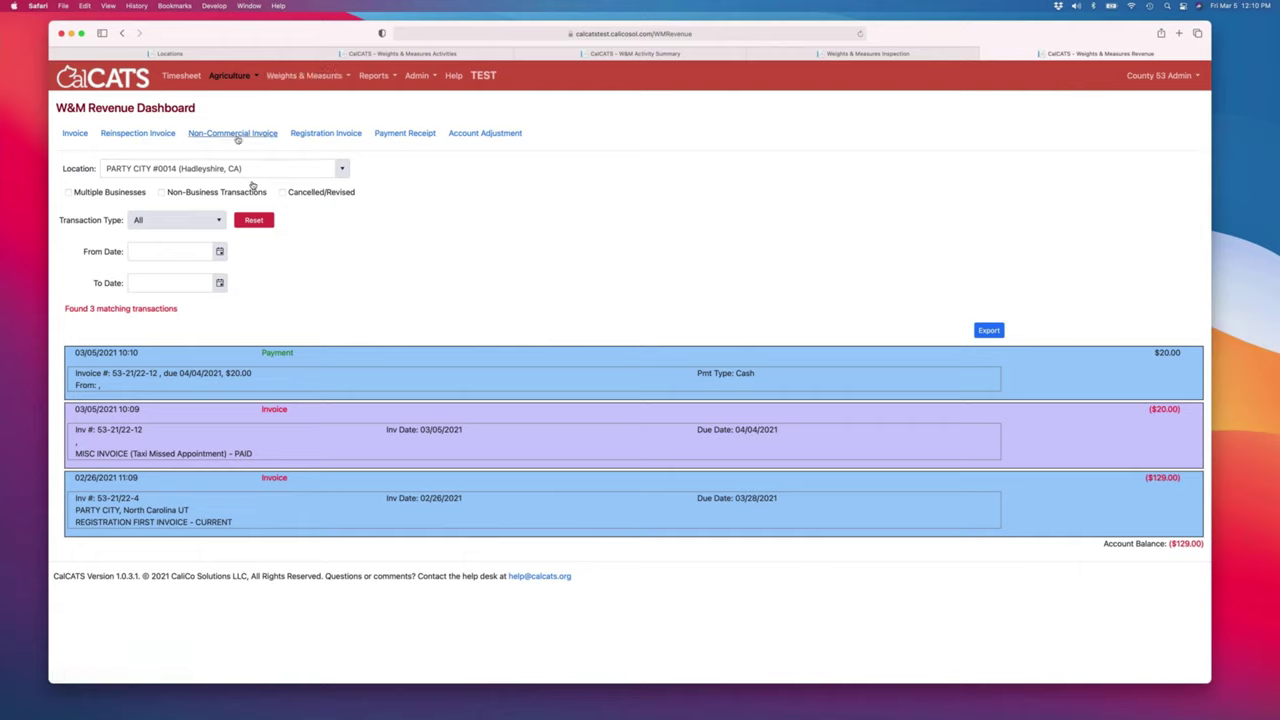
Go to Batch Invoices, keeping Invoice as batch type and the default fees version
left_click(280, 77)
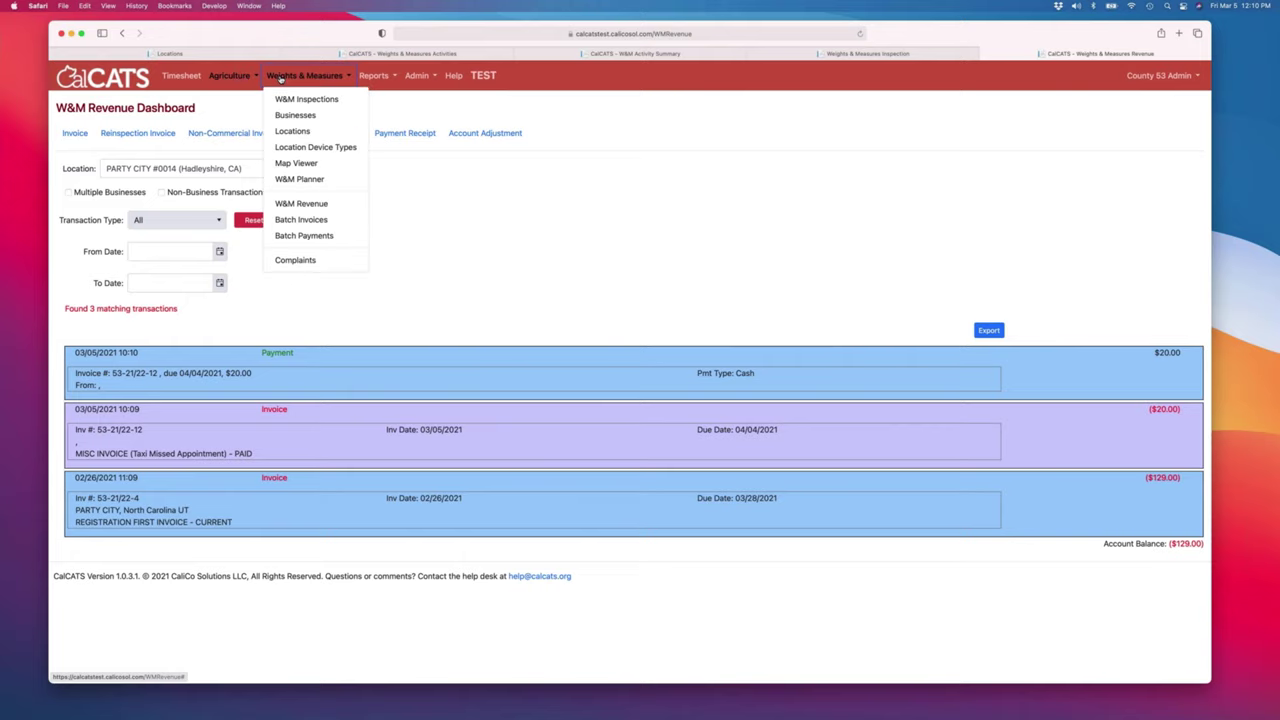
left_click(305, 220)
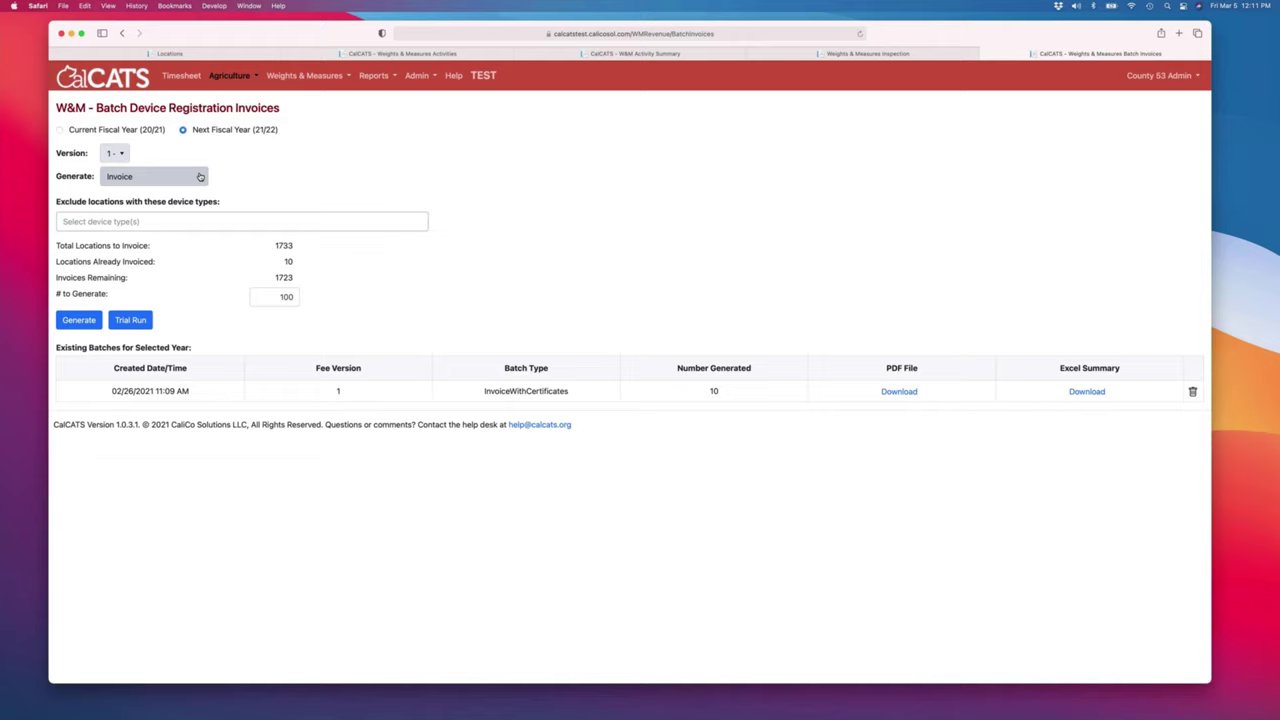
left_click(150, 178)
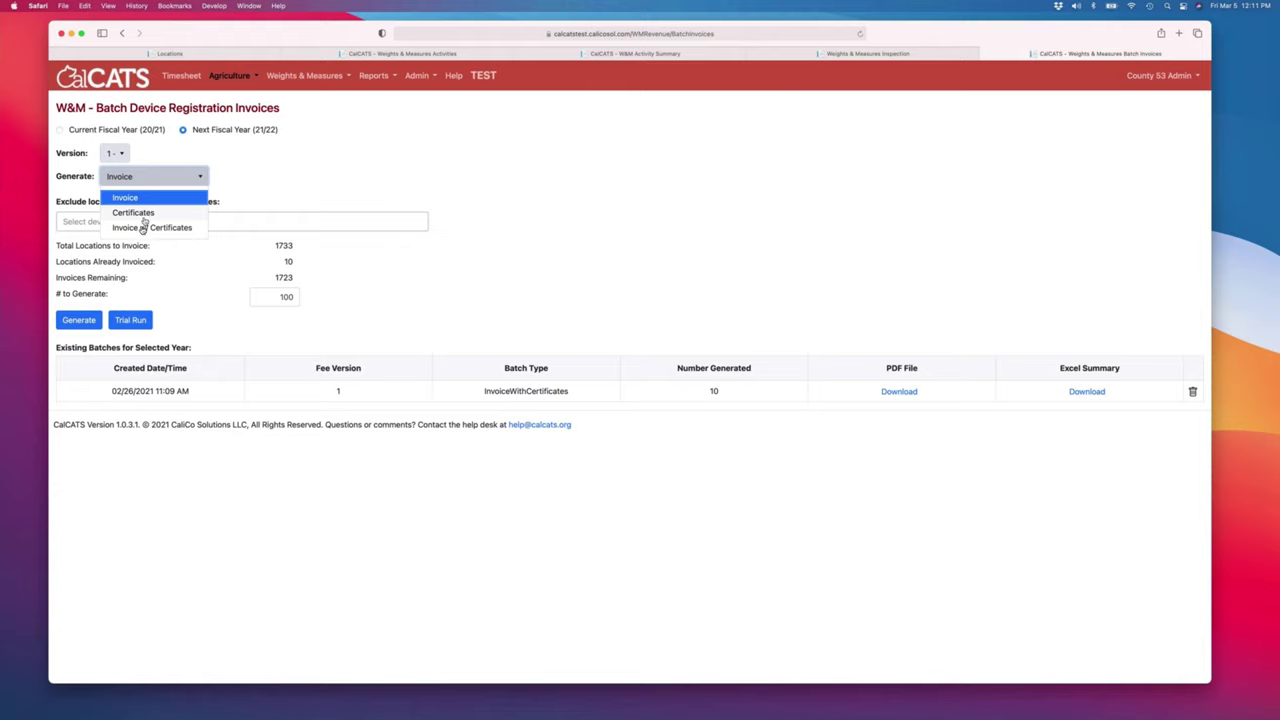
left_click(254, 170)
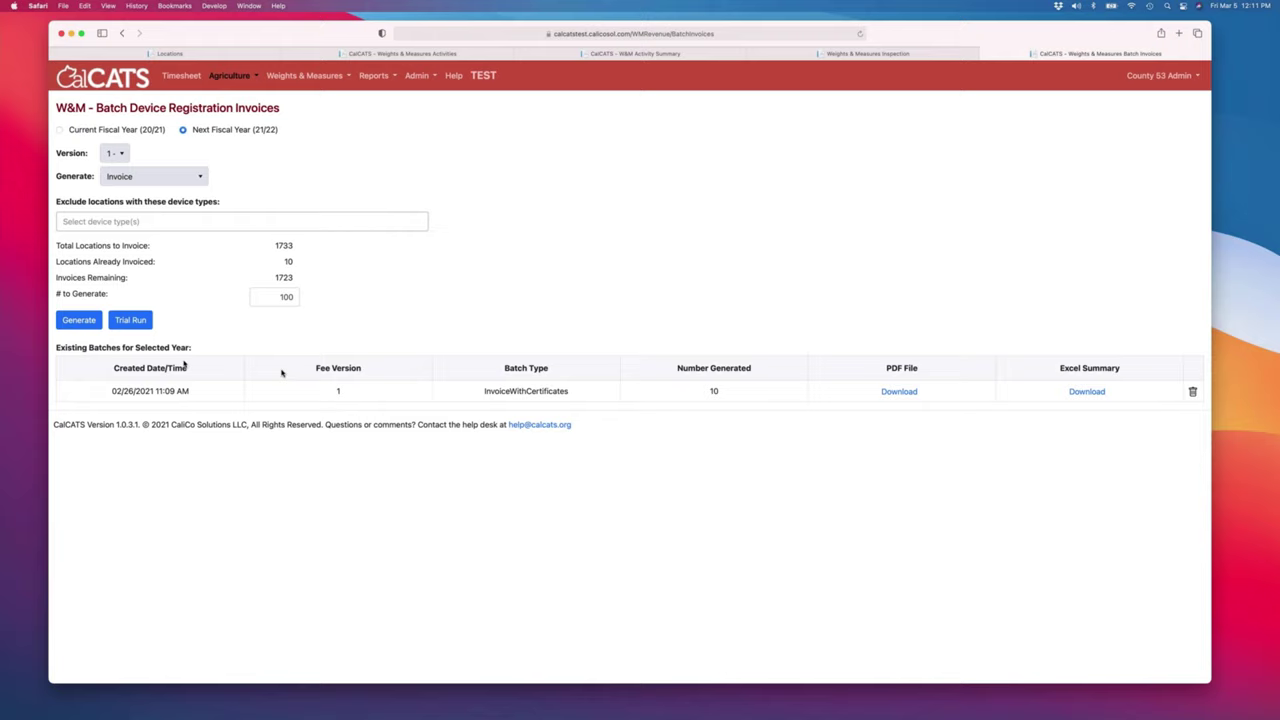
left_click(122, 155)
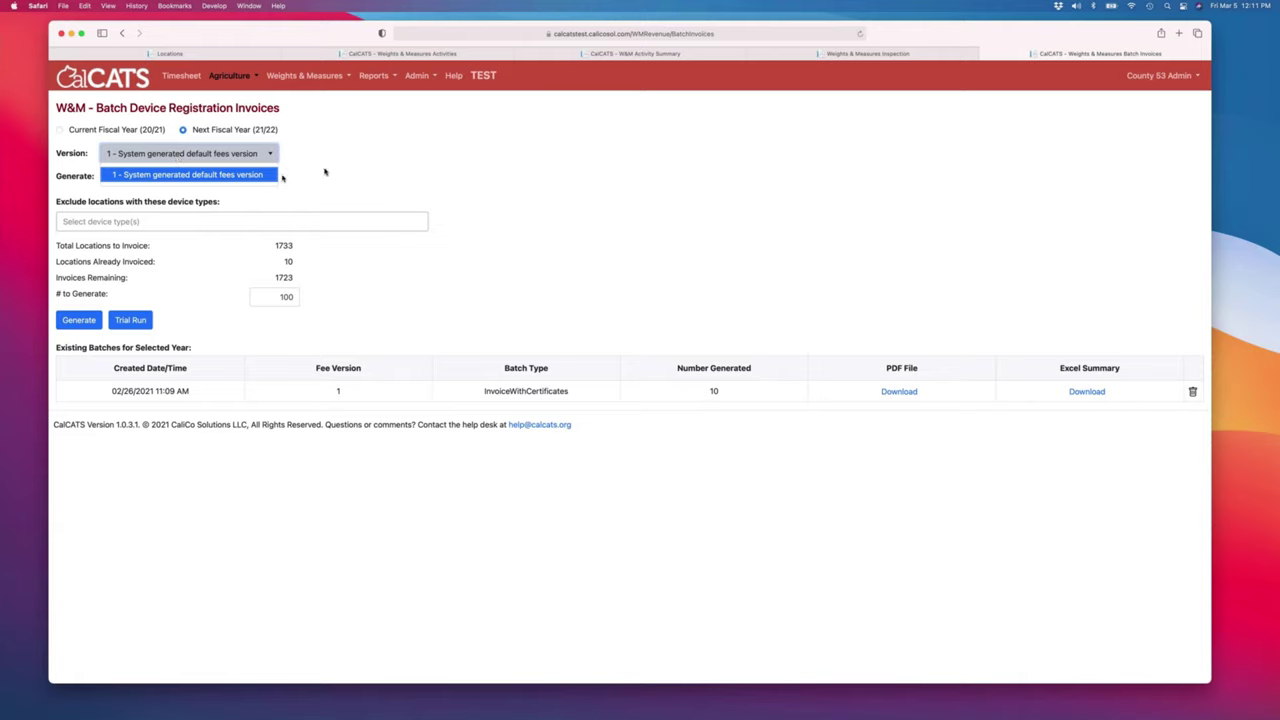
left_click(325, 172)
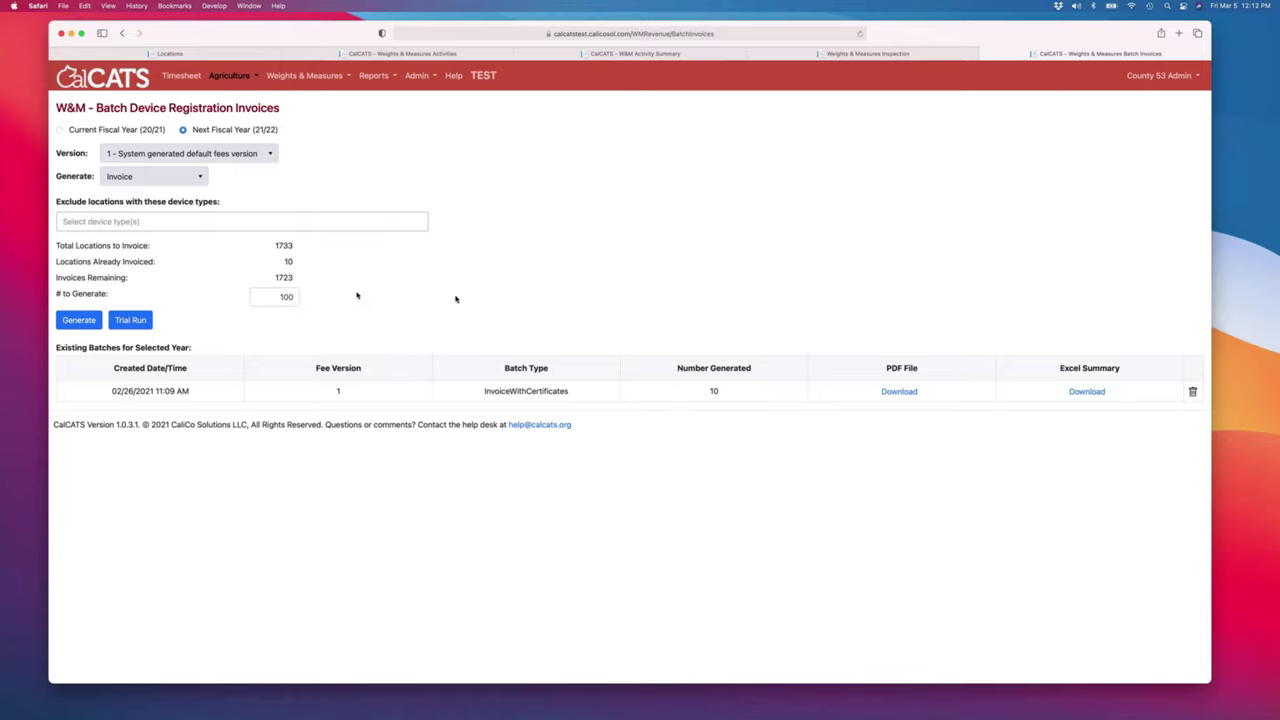
Open the batch invoice PDF in Preview and highlight the July 1, 2021 – June 30, 2022 billing period
left_click(898, 391)
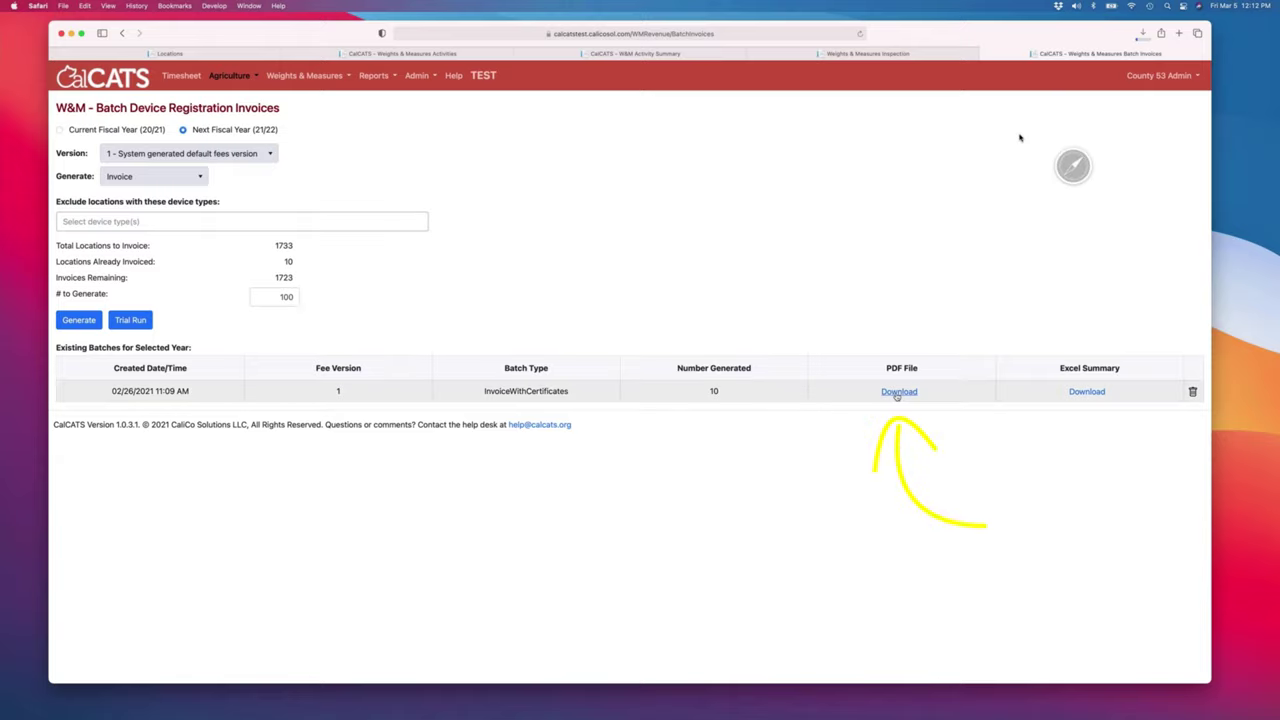
left_click(1142, 35)
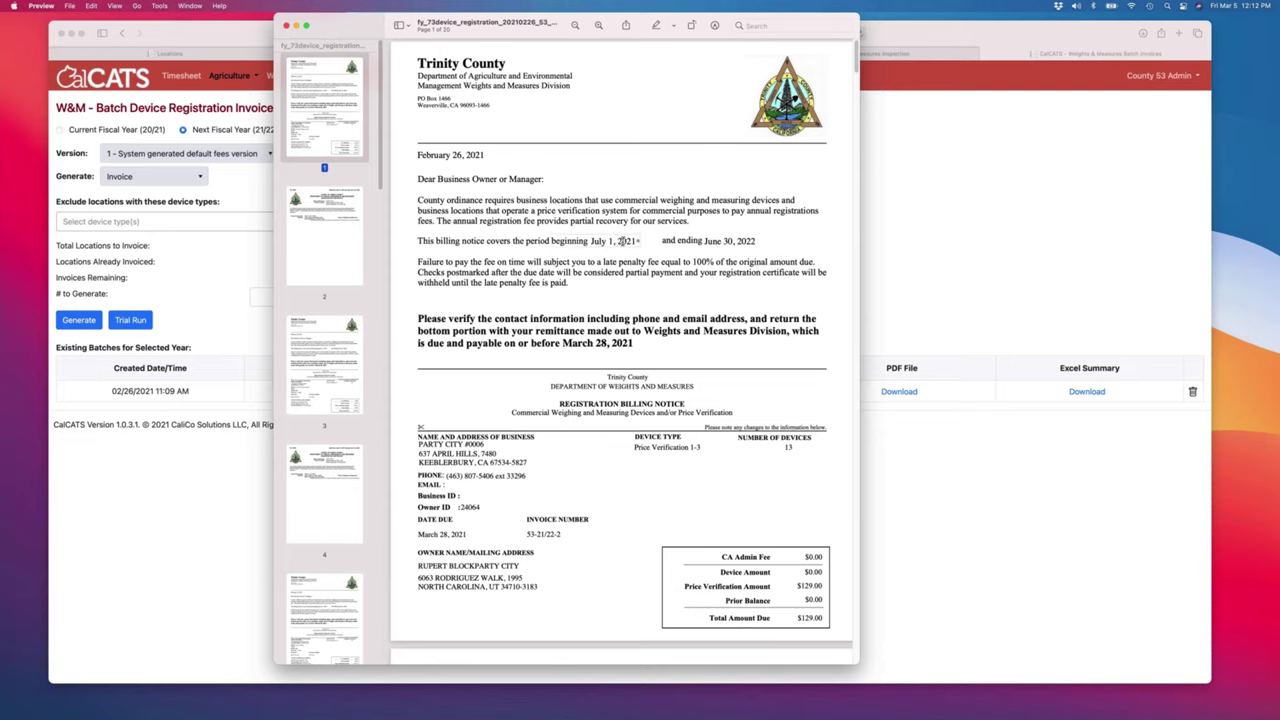
left_click_drag(636, 241, 590, 241)
left_click_drag(757, 241, 705, 241)
Highlight business name PARTY CITY #0006, its address, device type and 13 devices, then close the PDF
mouse_move(419, 444)
left_mouse_down()
mouse_move(484, 444)
mouse_move(419, 453)
left_mouse_up()
left_click_drag(700, 447, 634, 447)
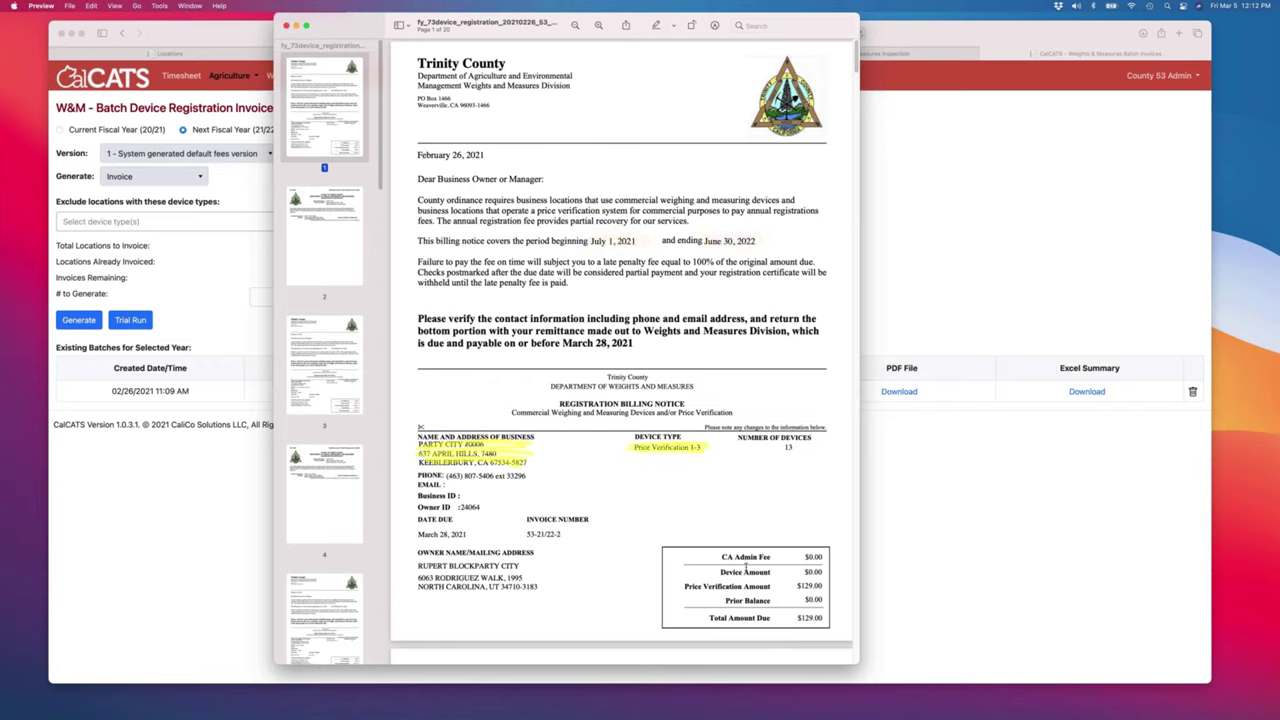
left_click_drag(796, 447, 781, 447)
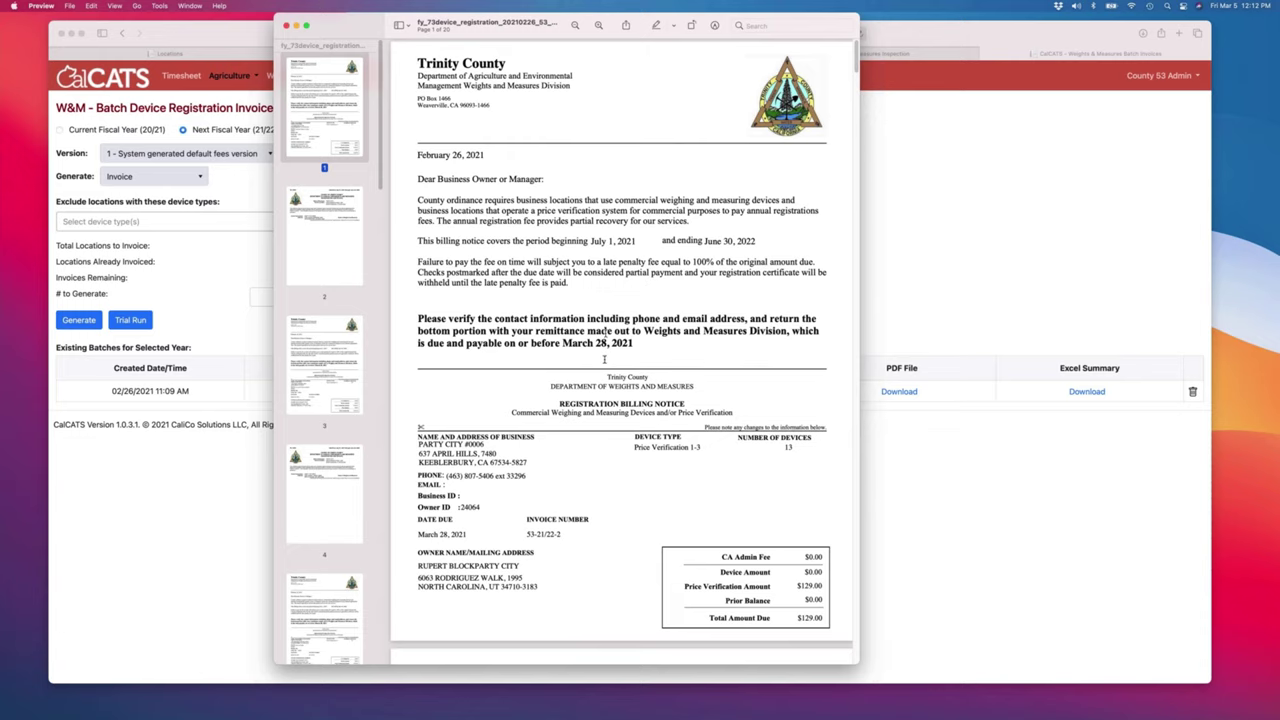
scroll(630, 330, "down", 10)
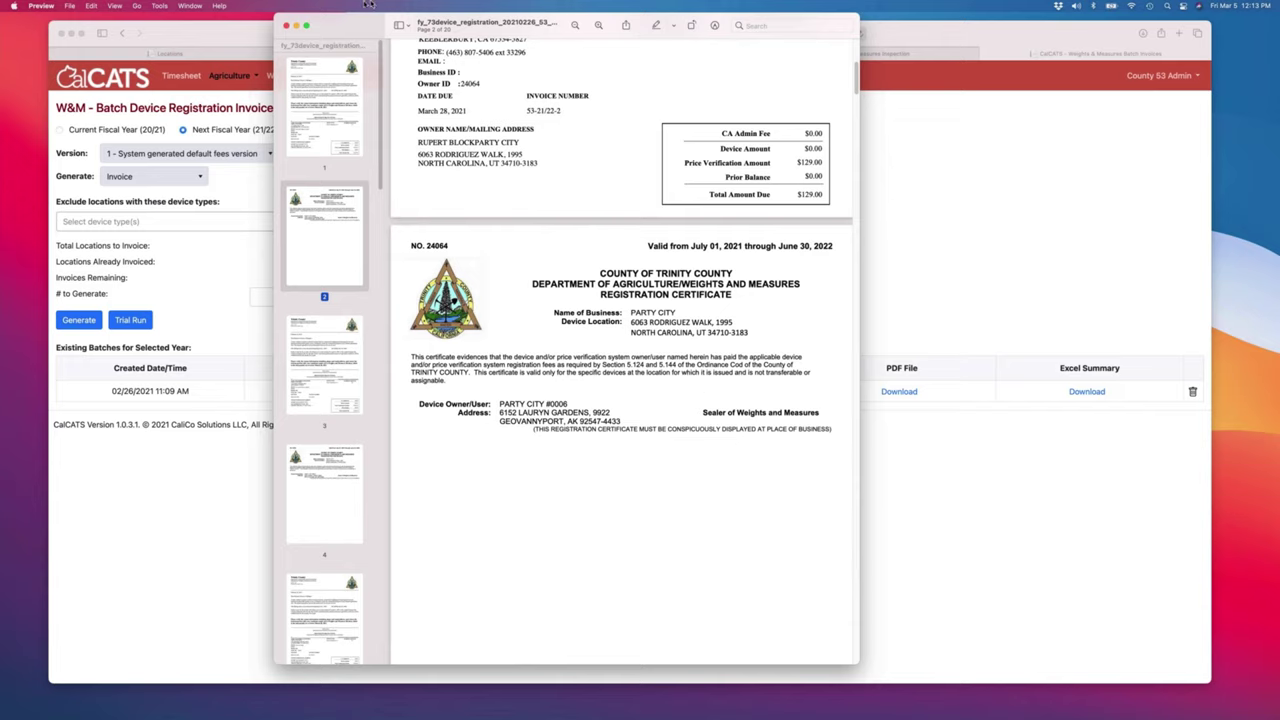
left_click(286, 25)
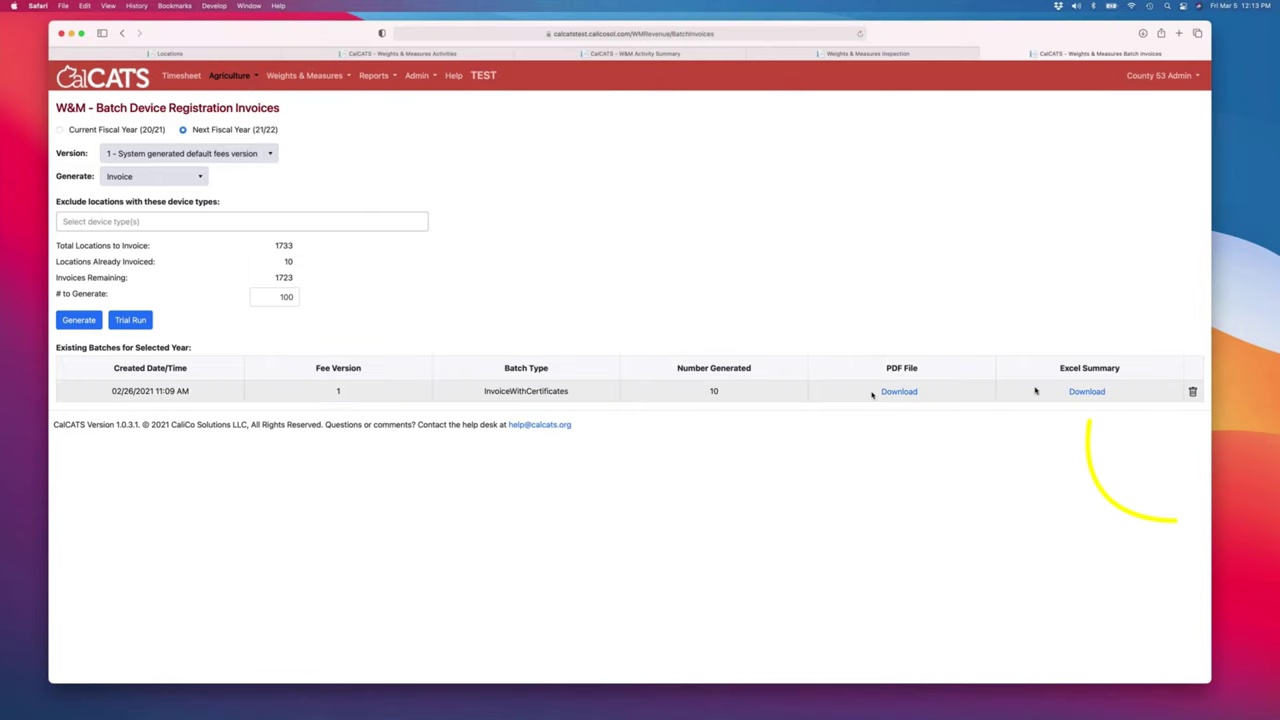
Download the batch's Excel summary and open it in Microsoft Excel
left_click(1093, 392)
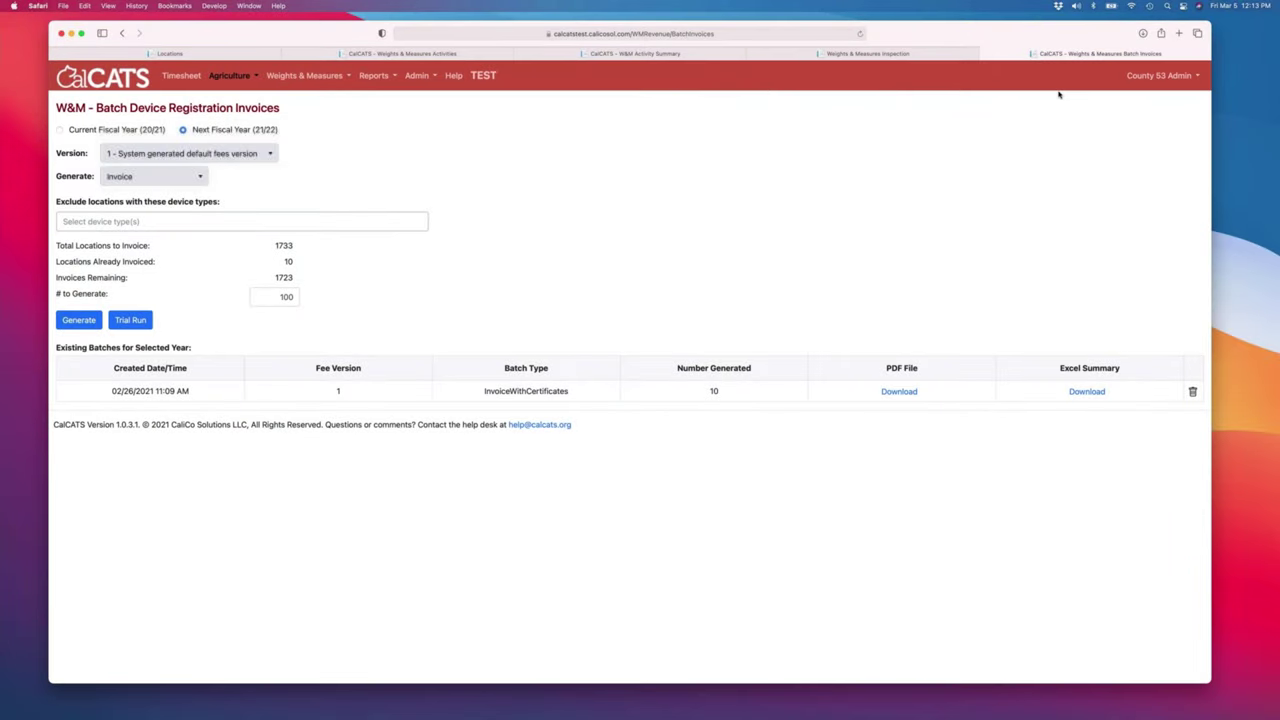
left_click(1143, 33)
double_click(1133, 82)
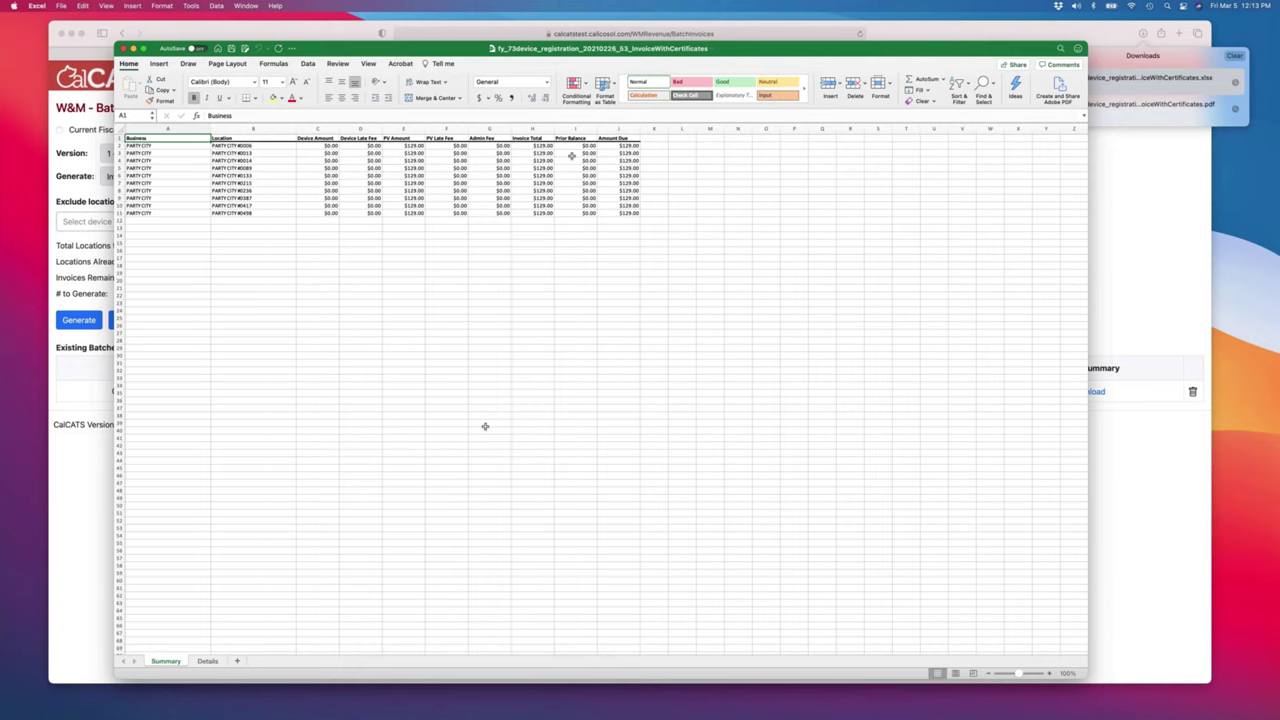
Review the Details sheet's row 2 values, including device count in D2, then close the workbook
left_click(207, 661)
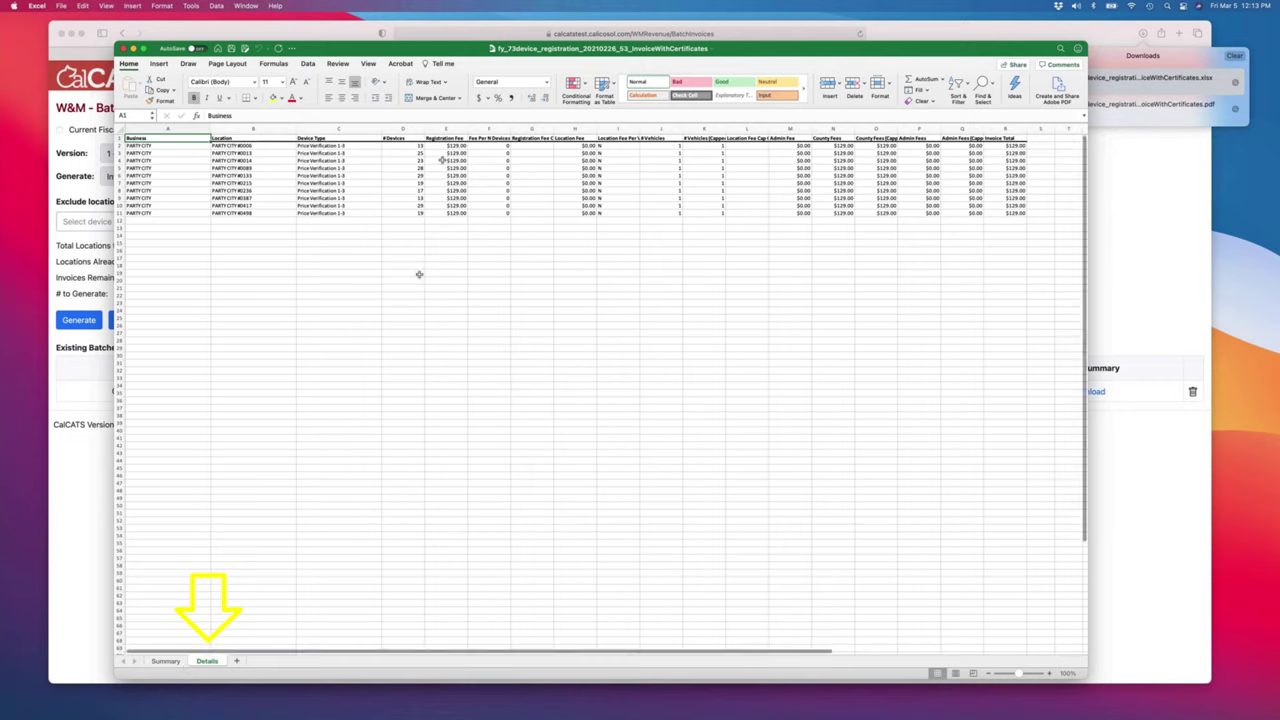
left_click(410, 146)
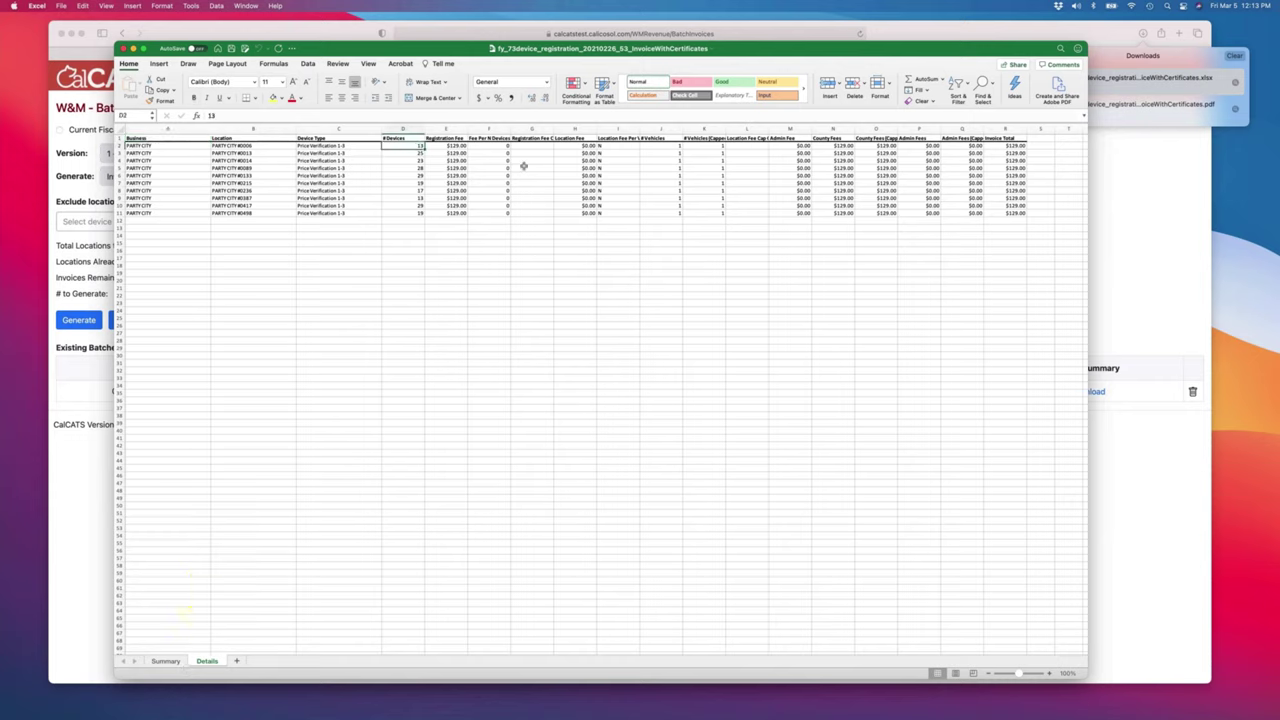
key("Left")
key("Right")
key("Right")
key("Right")
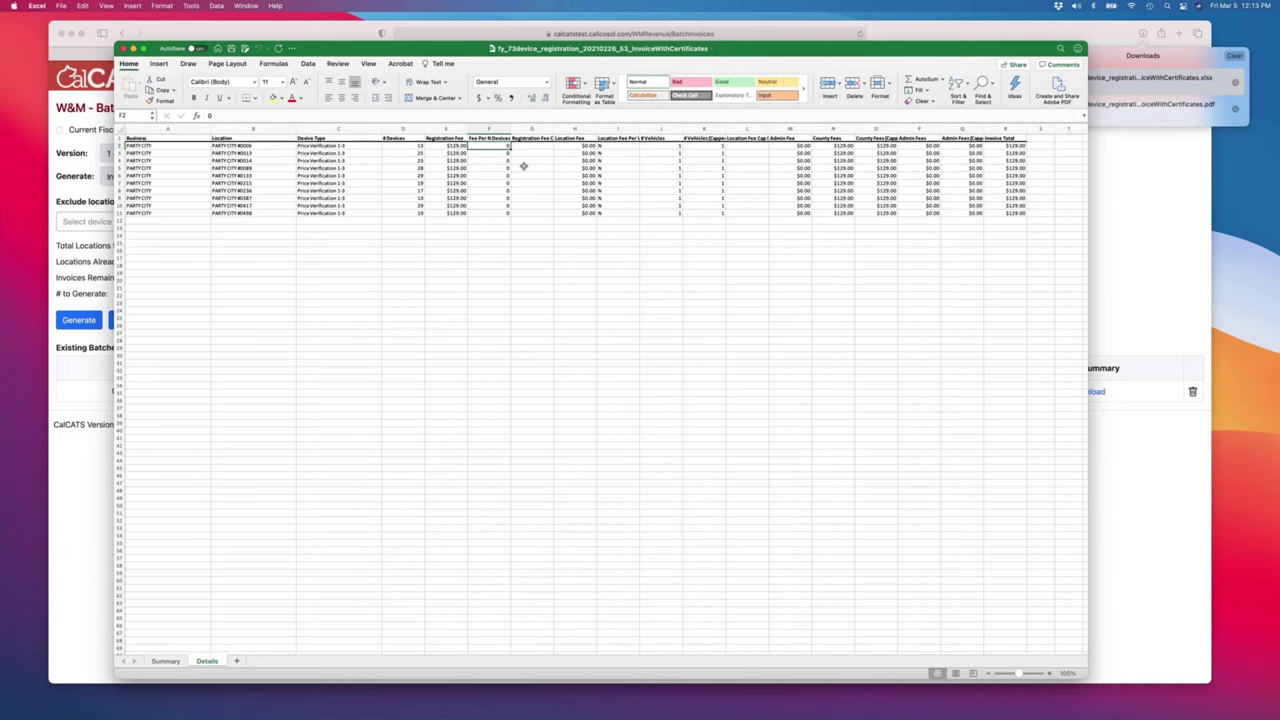
key("Left")
key("Right")
key("Right")
key("Right")
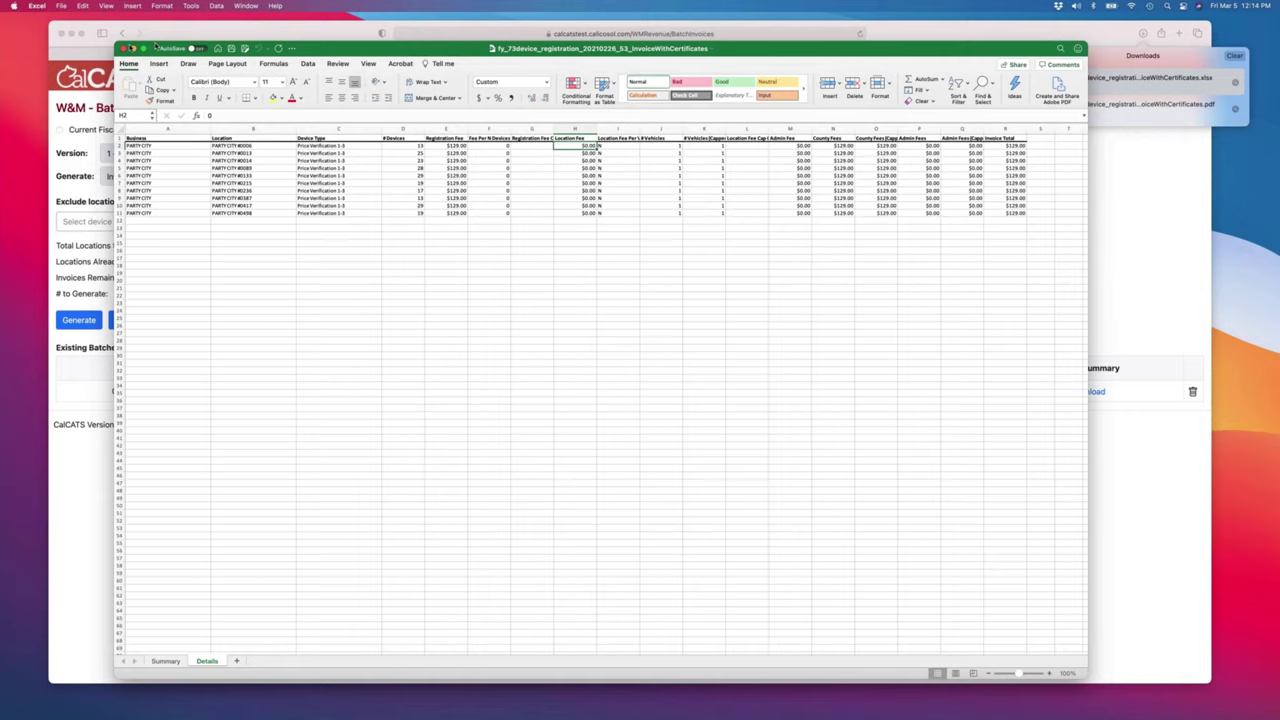
left_click(123, 48)
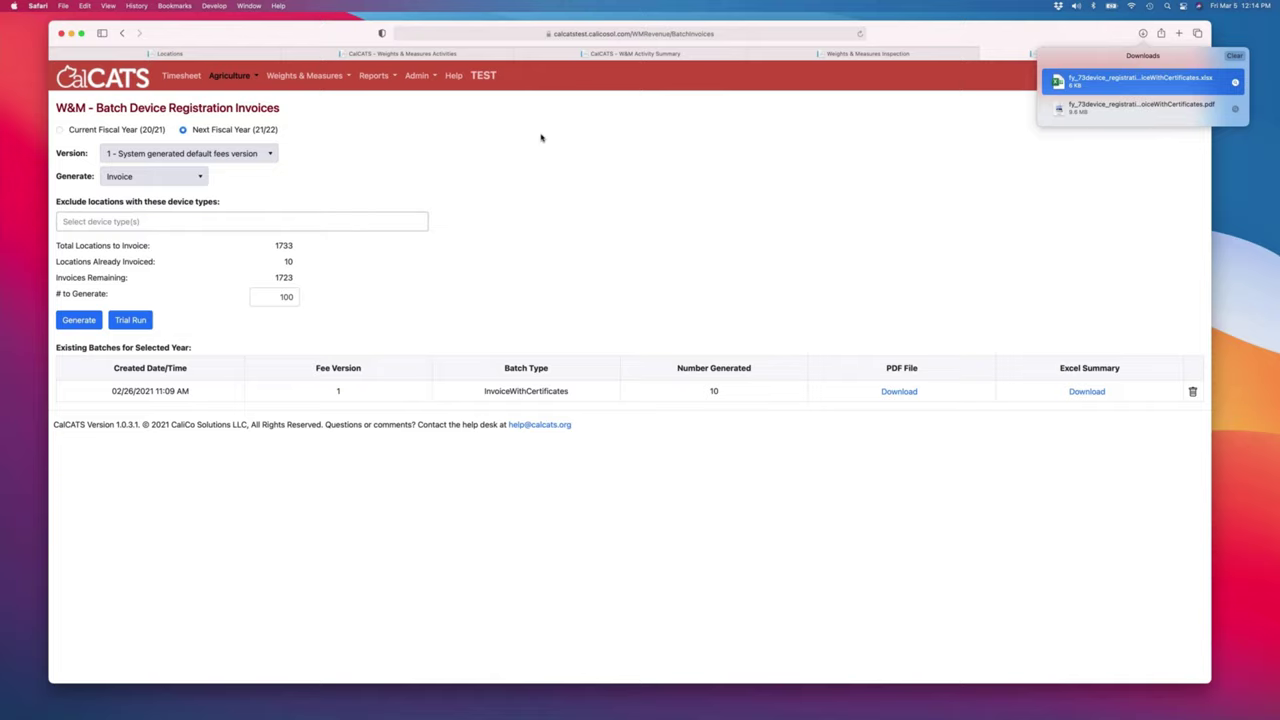
Go to Batch Payments under the Weights & Measures menu
left_click(308, 77)
left_click(305, 235)
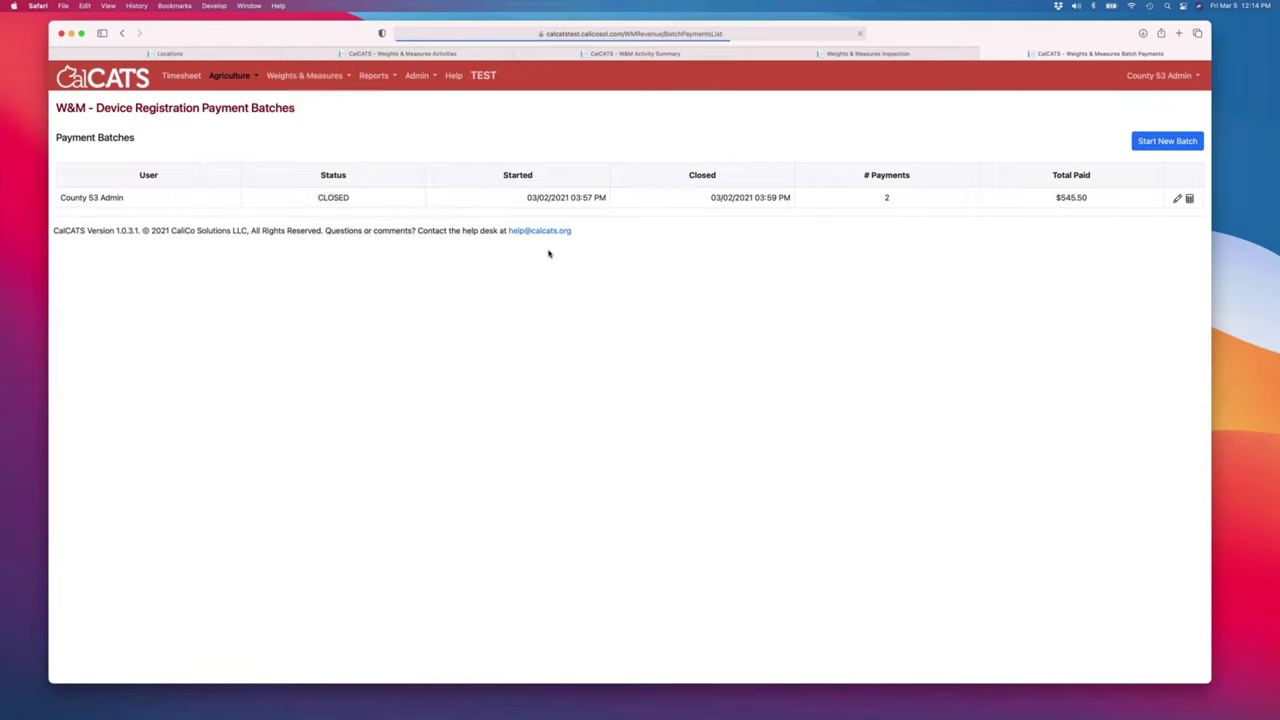